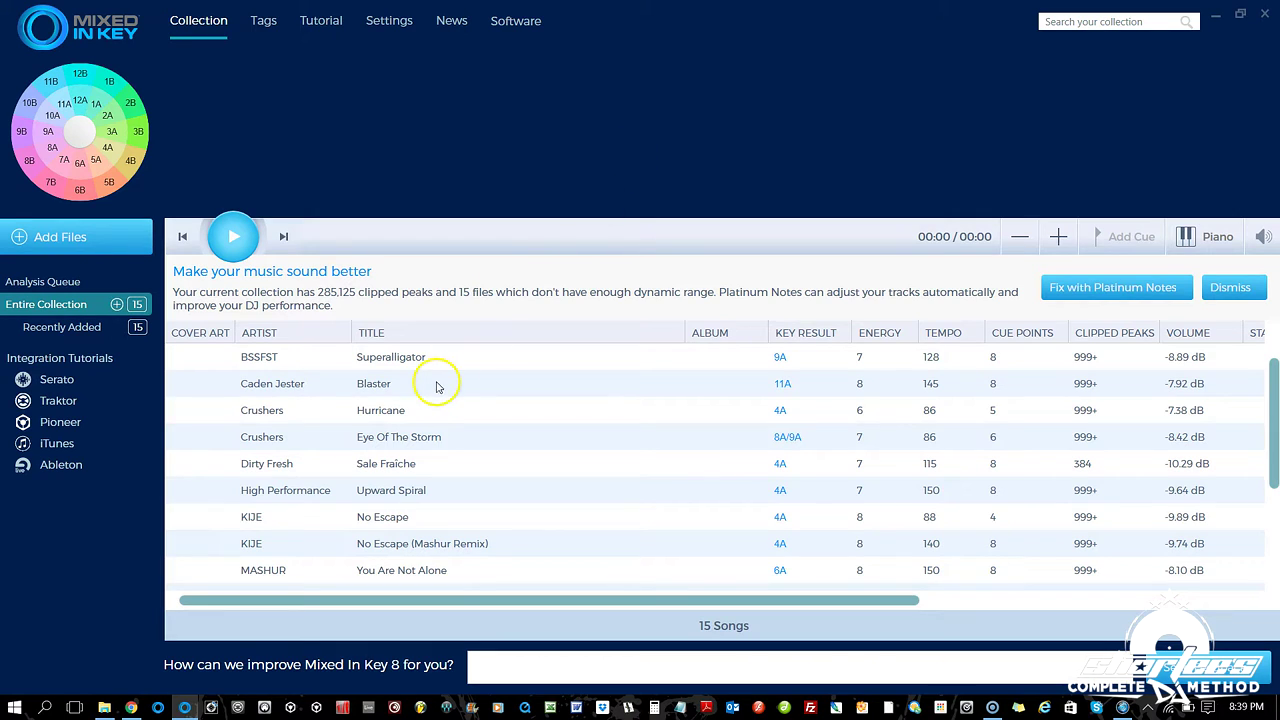
Step: Display the Crushers songs Hurricane and Eye Of The Storm one after the other in the waveform viewer
{"action": "left_click", "coordinate": [369, 412]}
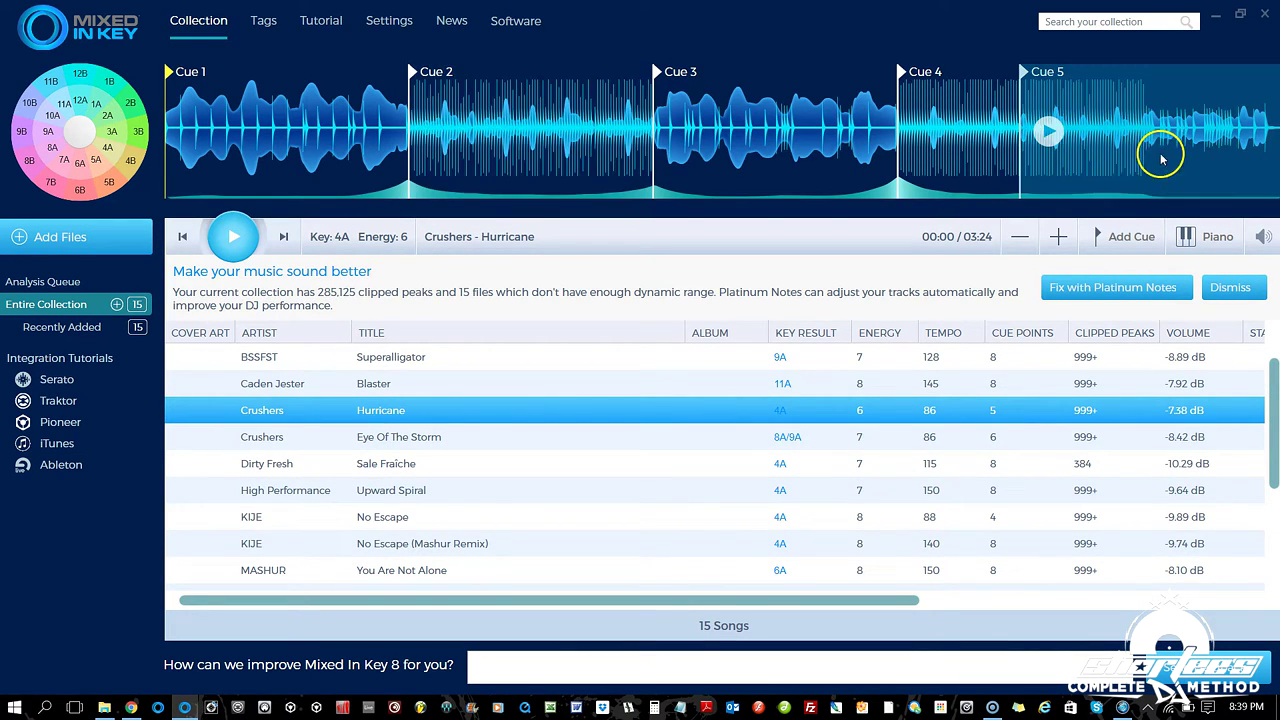
{"action": "left_click", "coordinate": [397, 440]}
{"action": "right_click", "coordinate": [397, 440]}
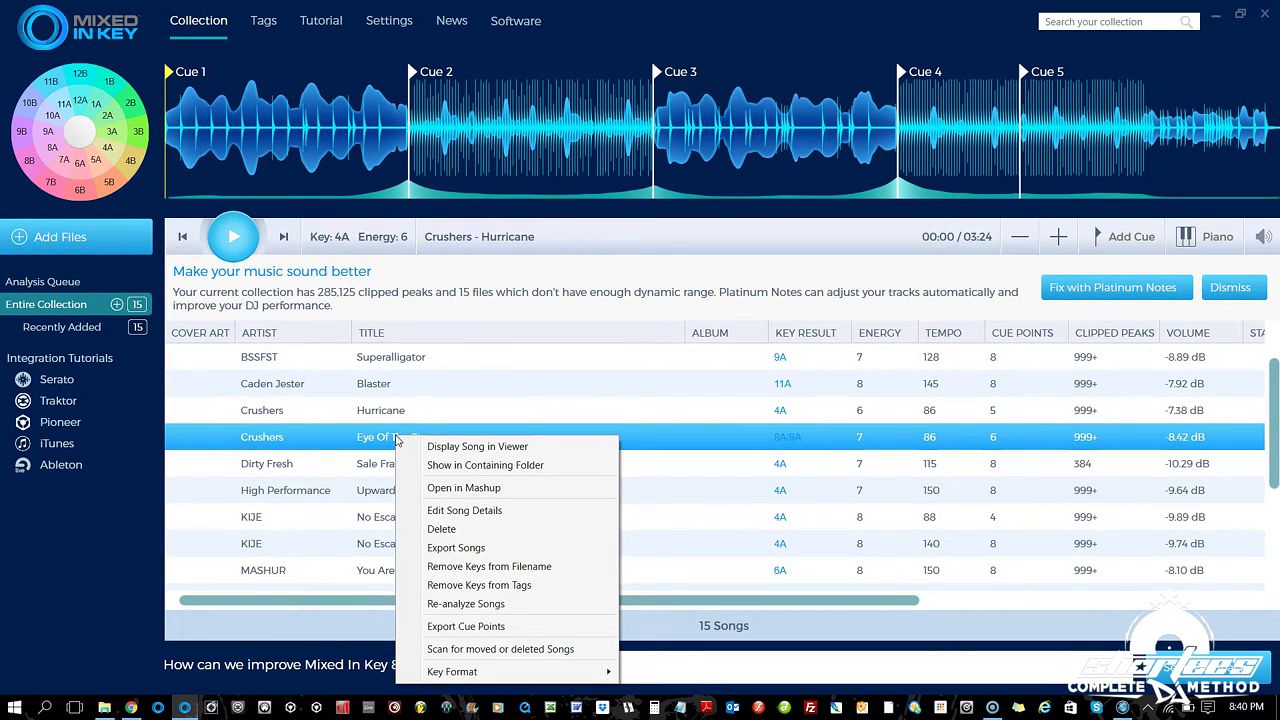
{"action": "left_click", "coordinate": [425, 443]}
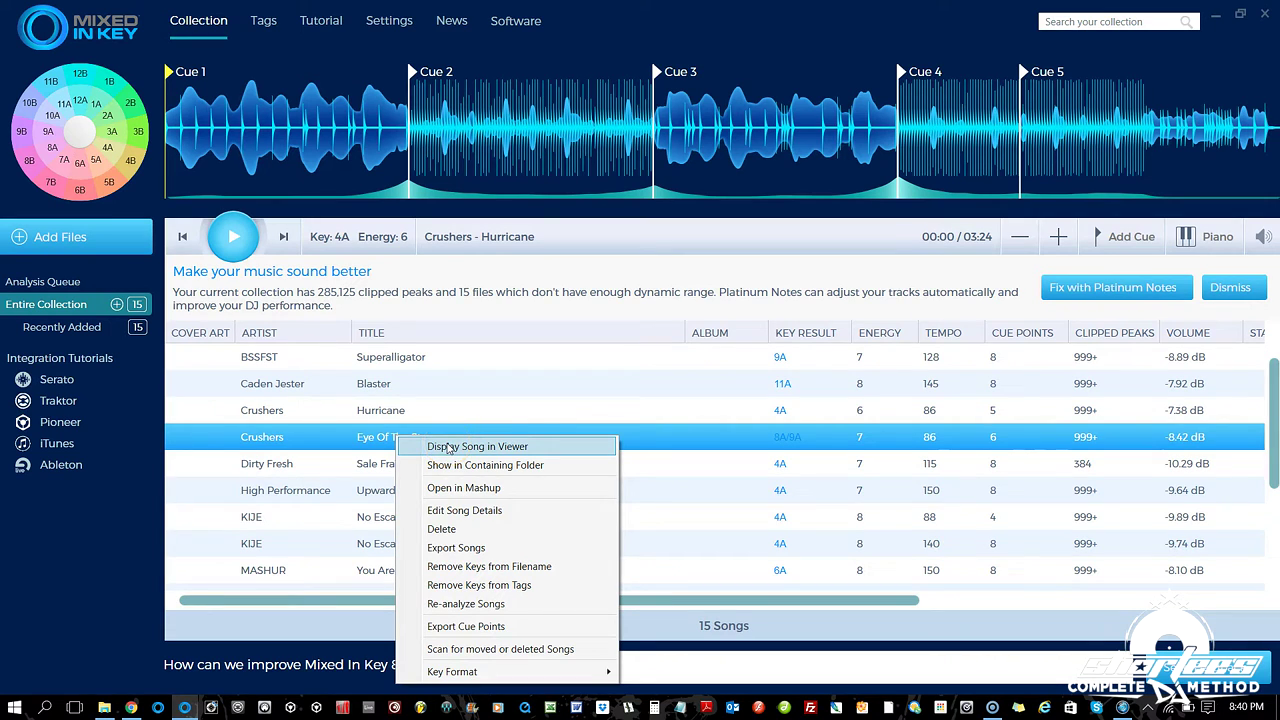
{"action": "left_click", "coordinate": [447, 447]}
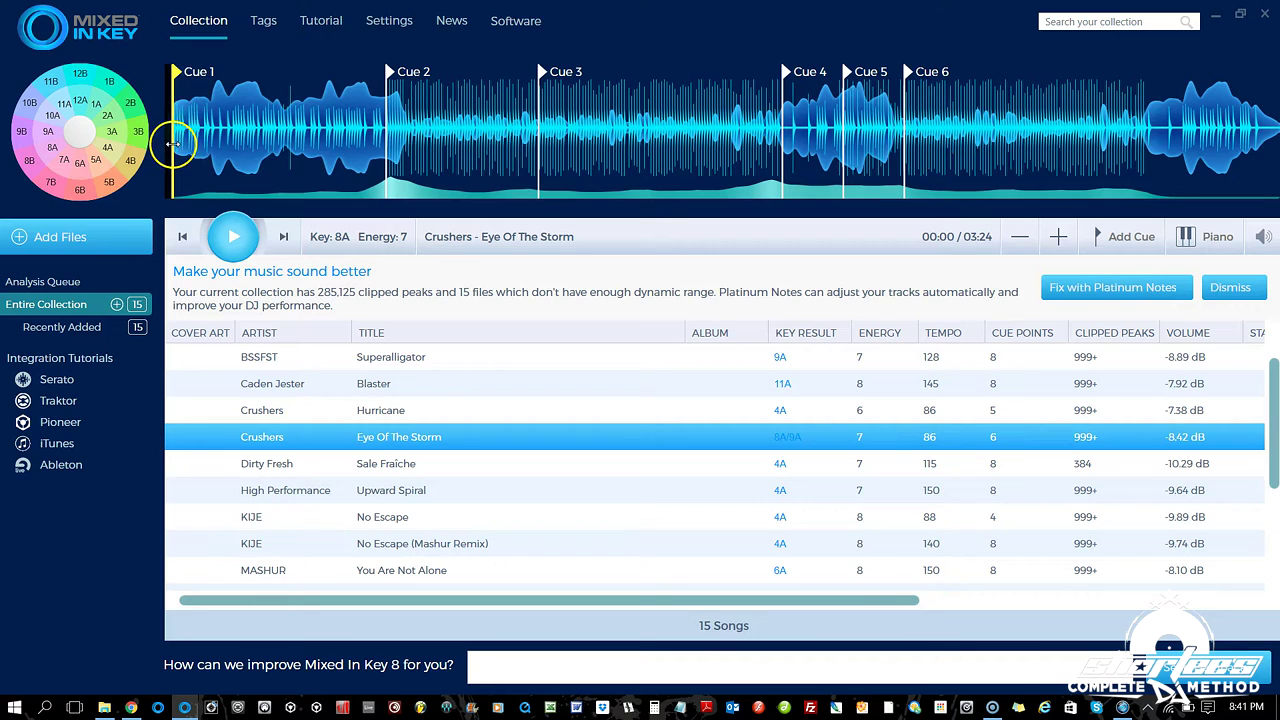
Step: Display Hurricane in the waveform viewer and examine its cue point segments
{"action": "left_click", "coordinate": [380, 410]}
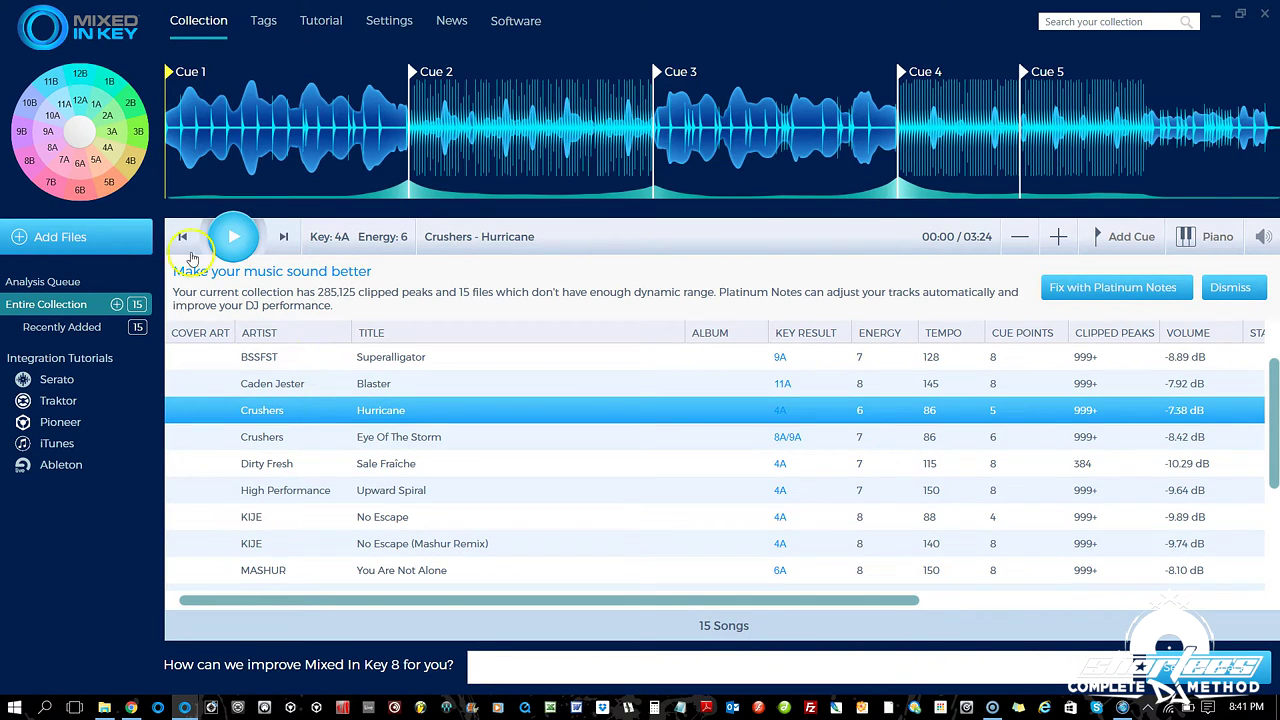
{"action": "mouse_move", "coordinate": [180, 135]}
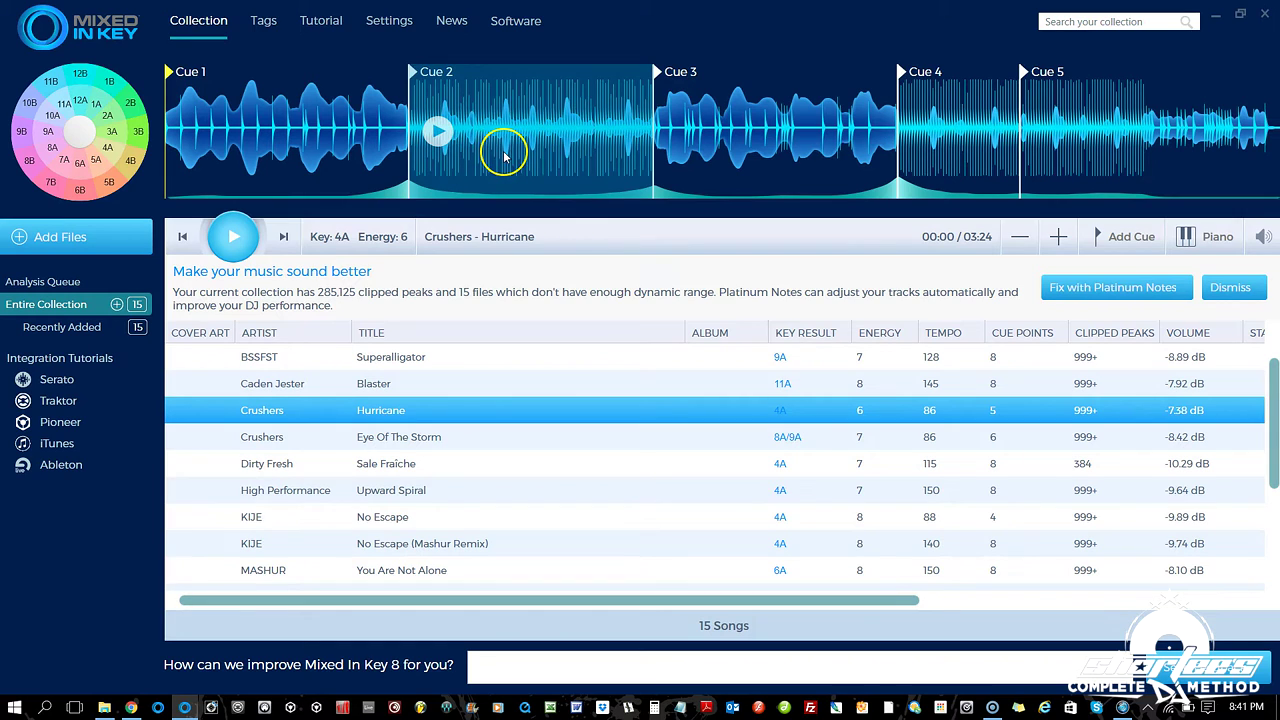
{"action": "mouse_move", "coordinate": [503, 150]}
{"action": "left_mouse_down"}
{"action": "mouse_move", "coordinate": [609, 131]}
{"action": "mouse_move", "coordinate": [540, 145]}
{"action": "mouse_move", "coordinate": [654, 163]}
{"action": "mouse_move", "coordinate": [551, 171]}
{"action": "mouse_move", "coordinate": [726, 194]}
{"action": "mouse_move", "coordinate": [803, 175]}
{"action": "left_mouse_up"}
{"action": "mouse_move", "coordinate": [422, 94]}
{"action": "left_mouse_down"}
{"action": "mouse_move", "coordinate": [428, 128]}
{"action": "mouse_move", "coordinate": [421, 90]}
{"action": "mouse_move", "coordinate": [523, 109]}
{"action": "mouse_move", "coordinate": [403, 77]}
{"action": "mouse_move", "coordinate": [462, 162]}
{"action": "left_mouse_up"}
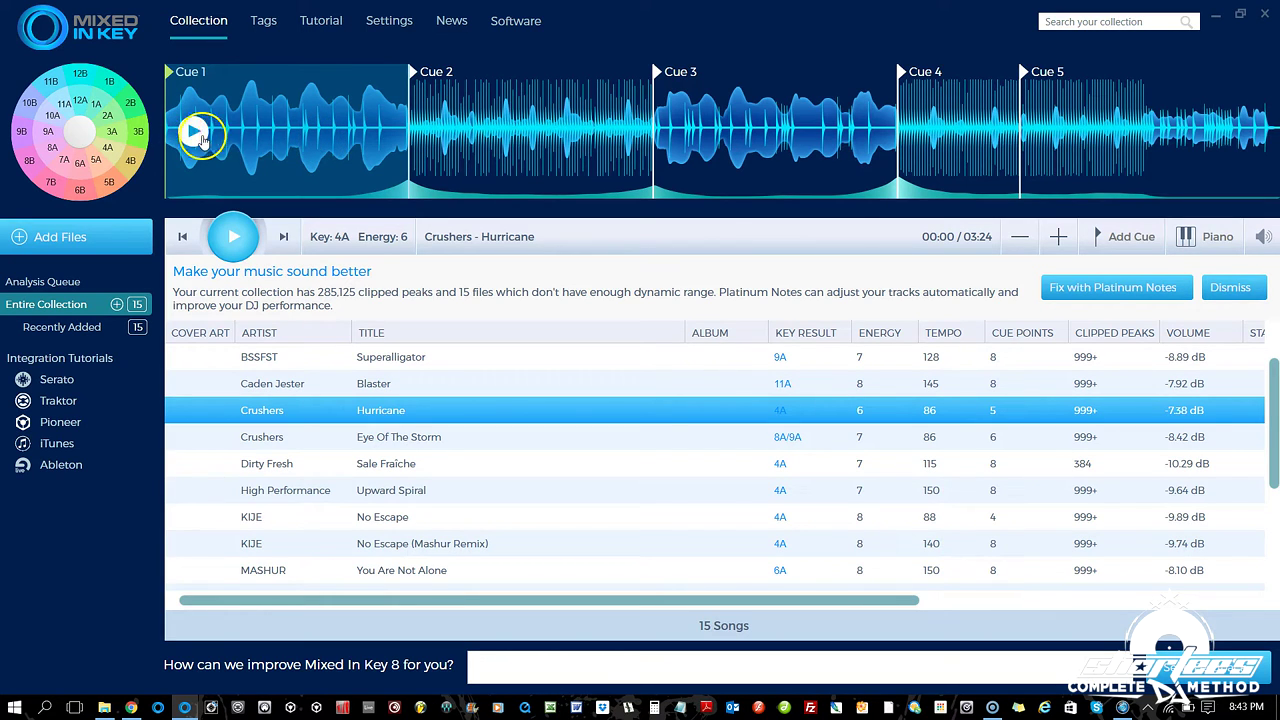
Step: Play Hurricane's Cue 3 segment, resume it briefly from the paused position, and pause the playback again
{"action": "left_click", "coordinate": [433, 143]}
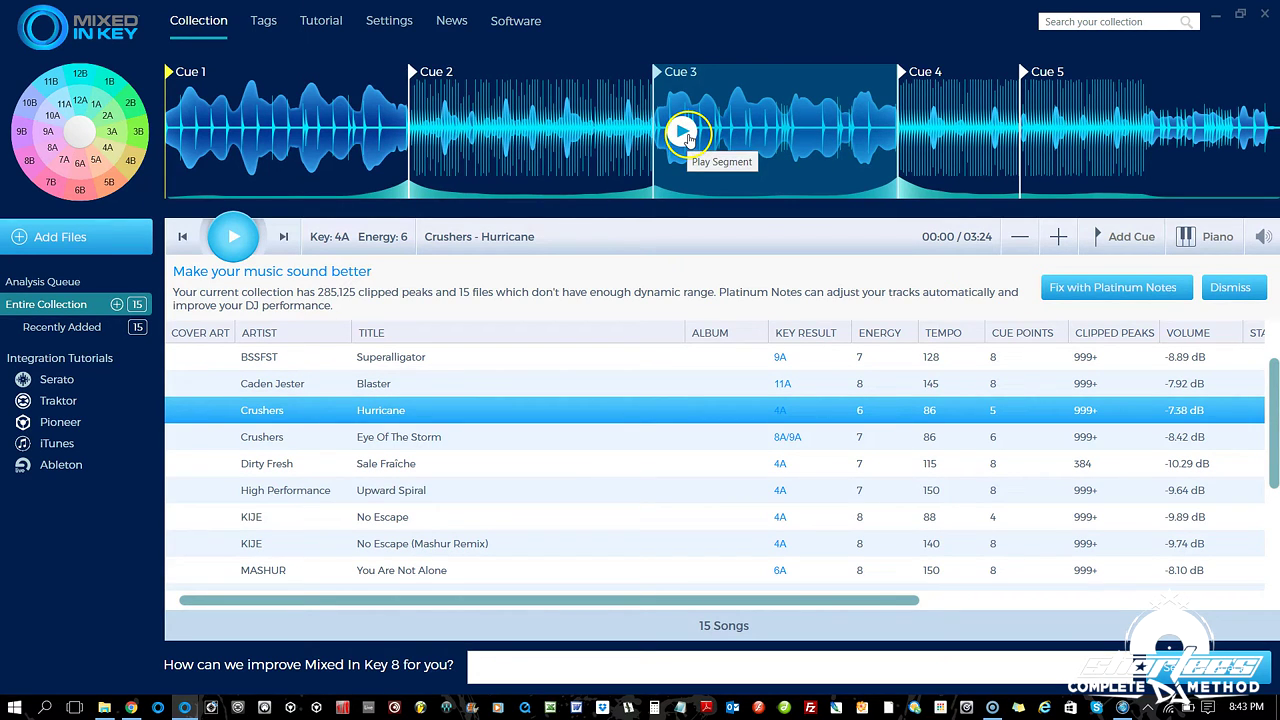
{"action": "left_click", "coordinate": [683, 134]}
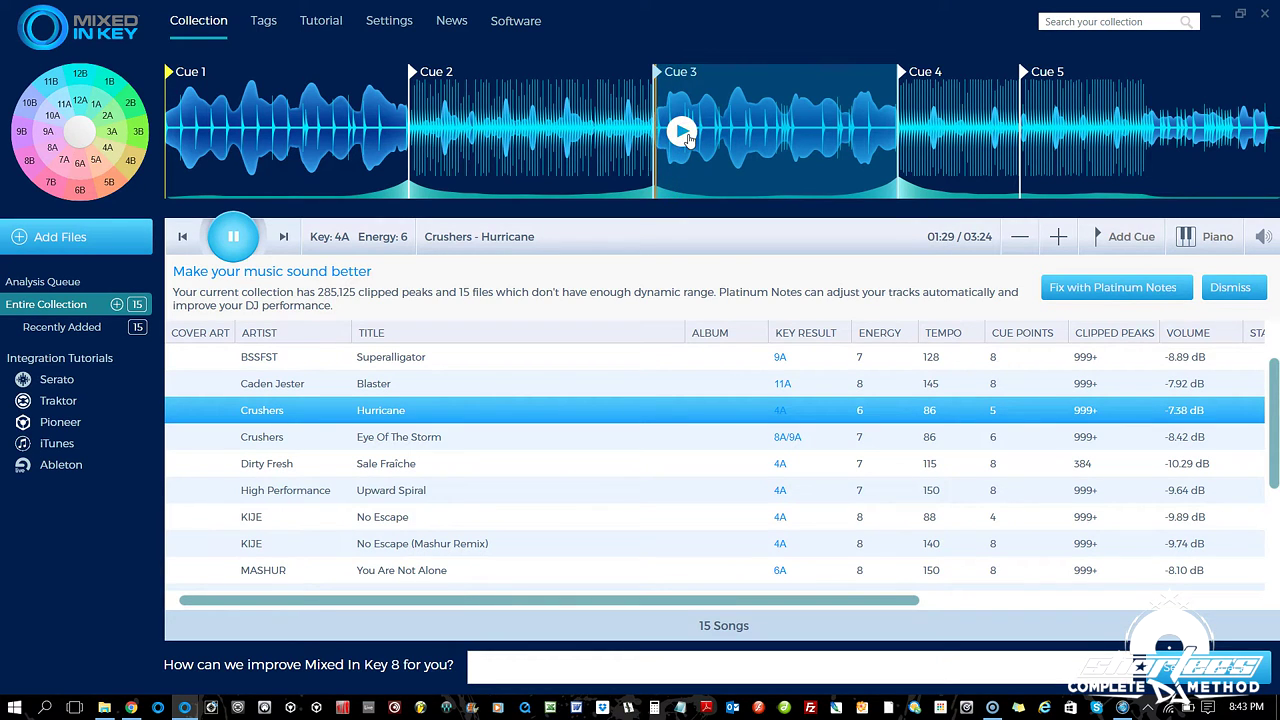
{"action": "left_click", "coordinate": [234, 240]}
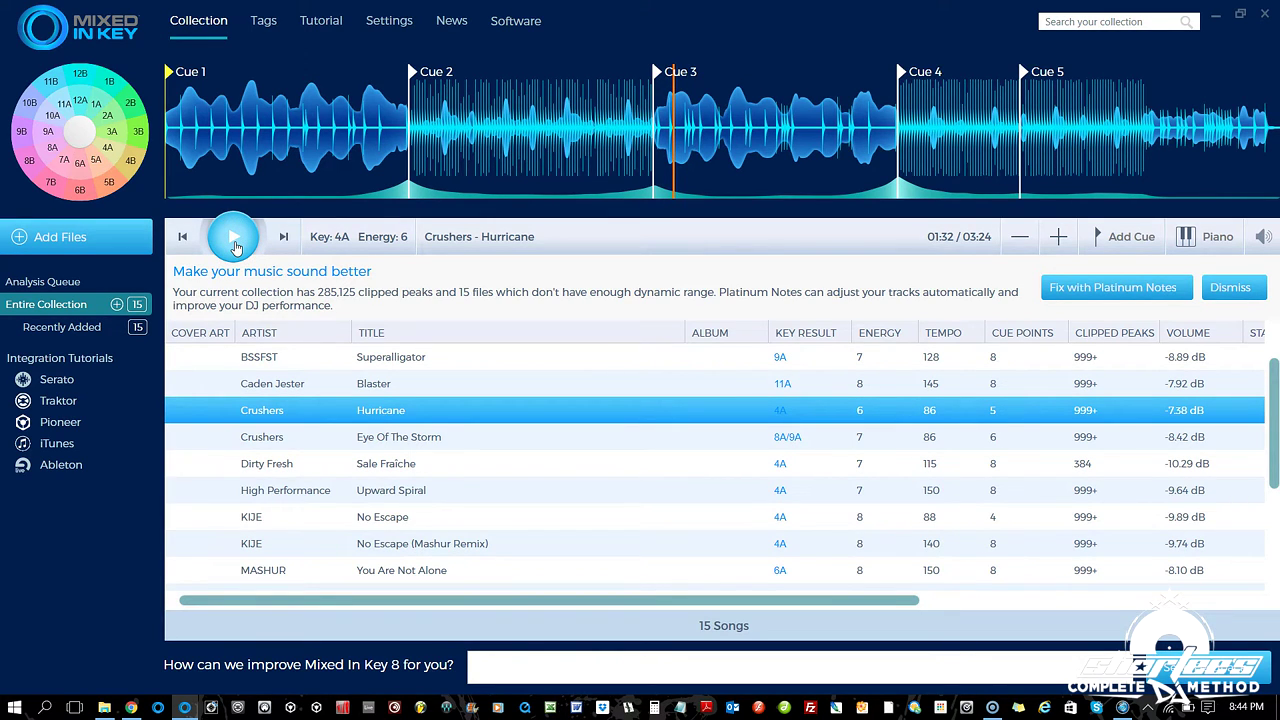
{"action": "left_click", "coordinate": [231, 240]}
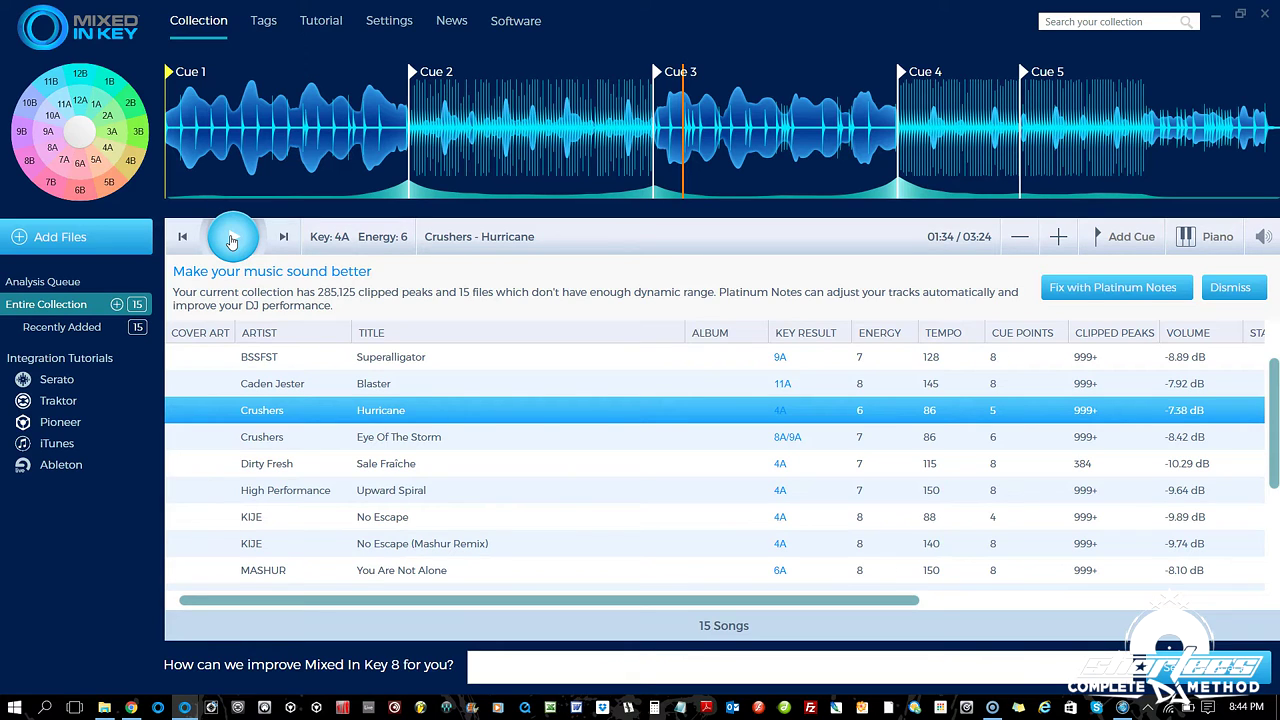
{"action": "left_click", "coordinate": [232, 240]}
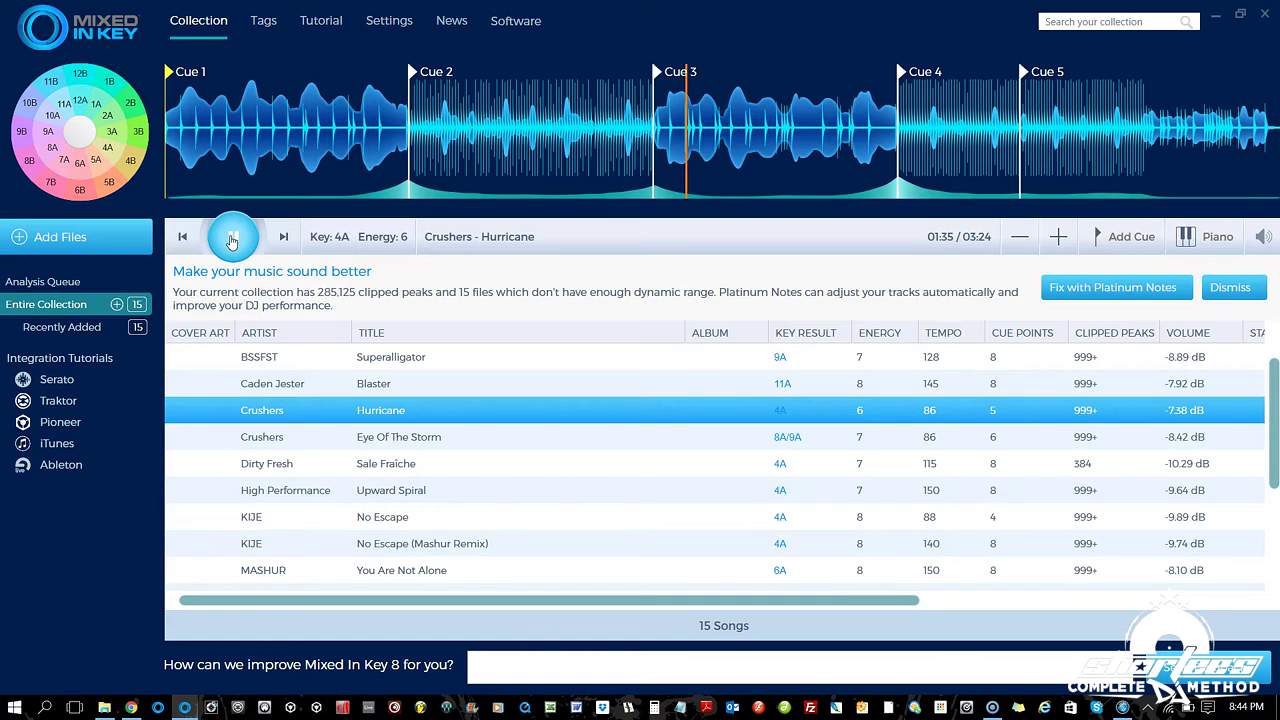
{"action": "left_click", "coordinate": [232, 240]}
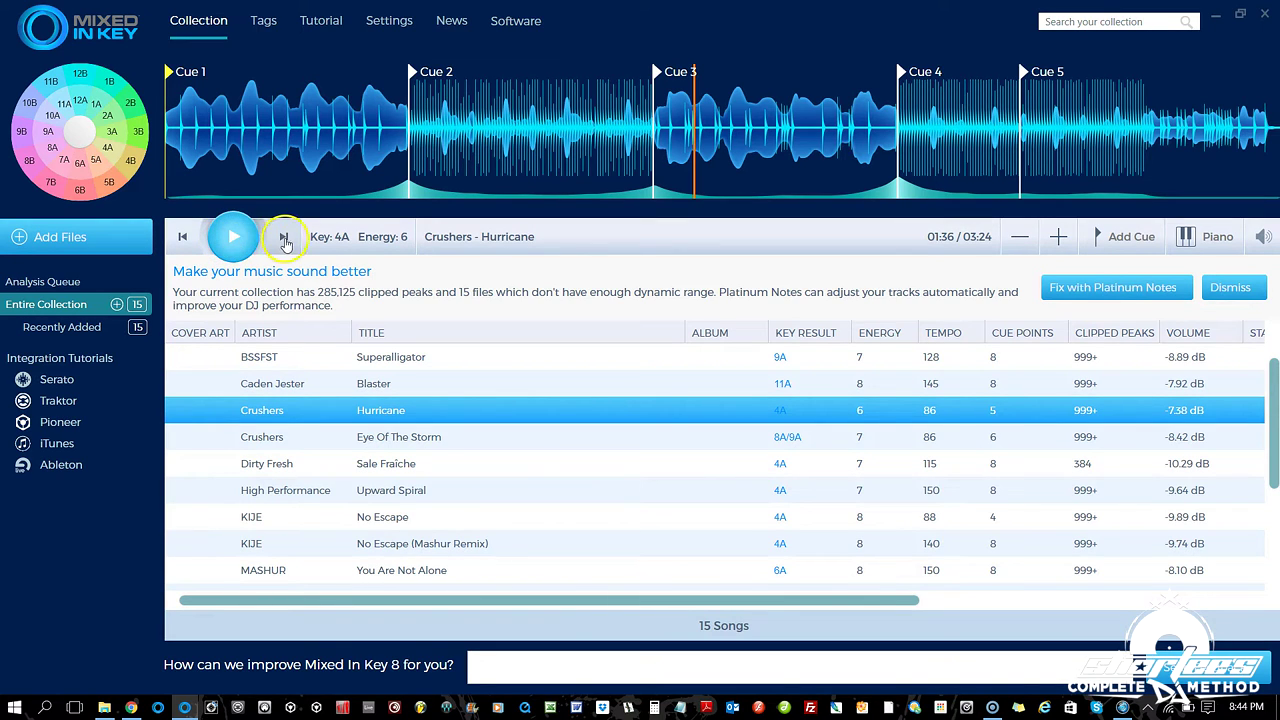
Step: Skip to the next song in the collection and return to Hurricane
{"action": "left_click", "coordinate": [218, 245]}
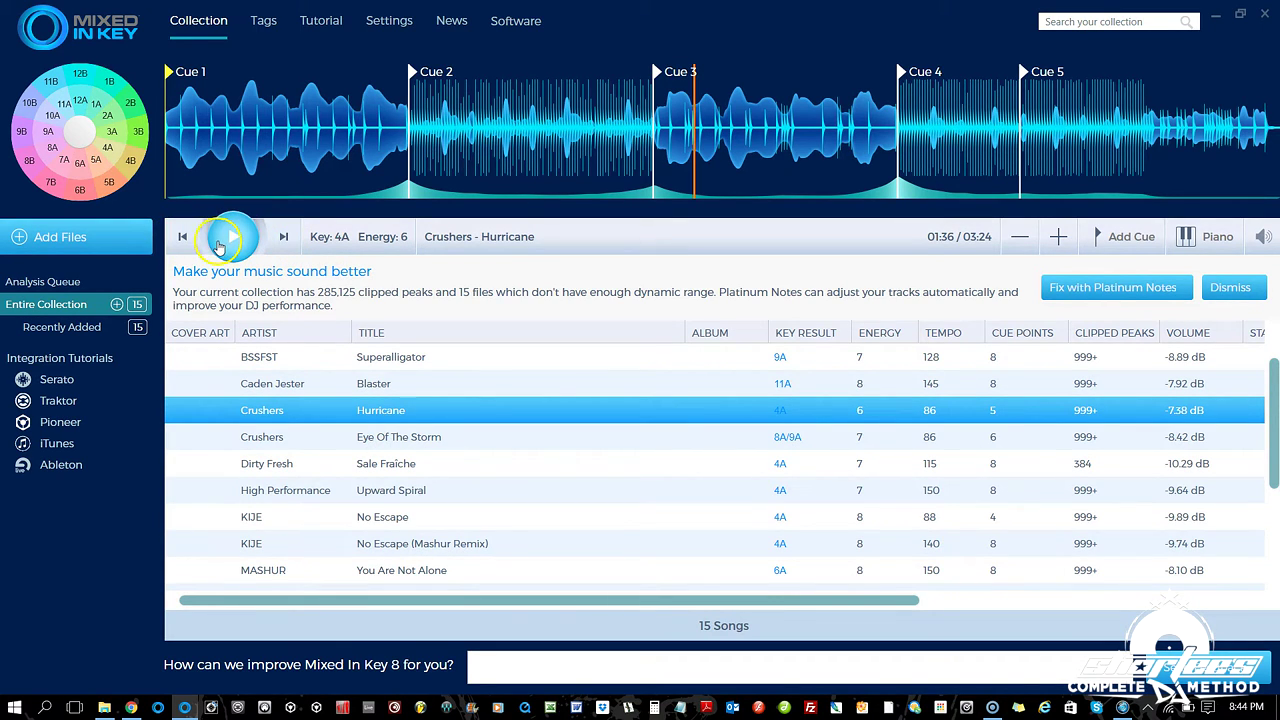
{"action": "left_click", "coordinate": [285, 237]}
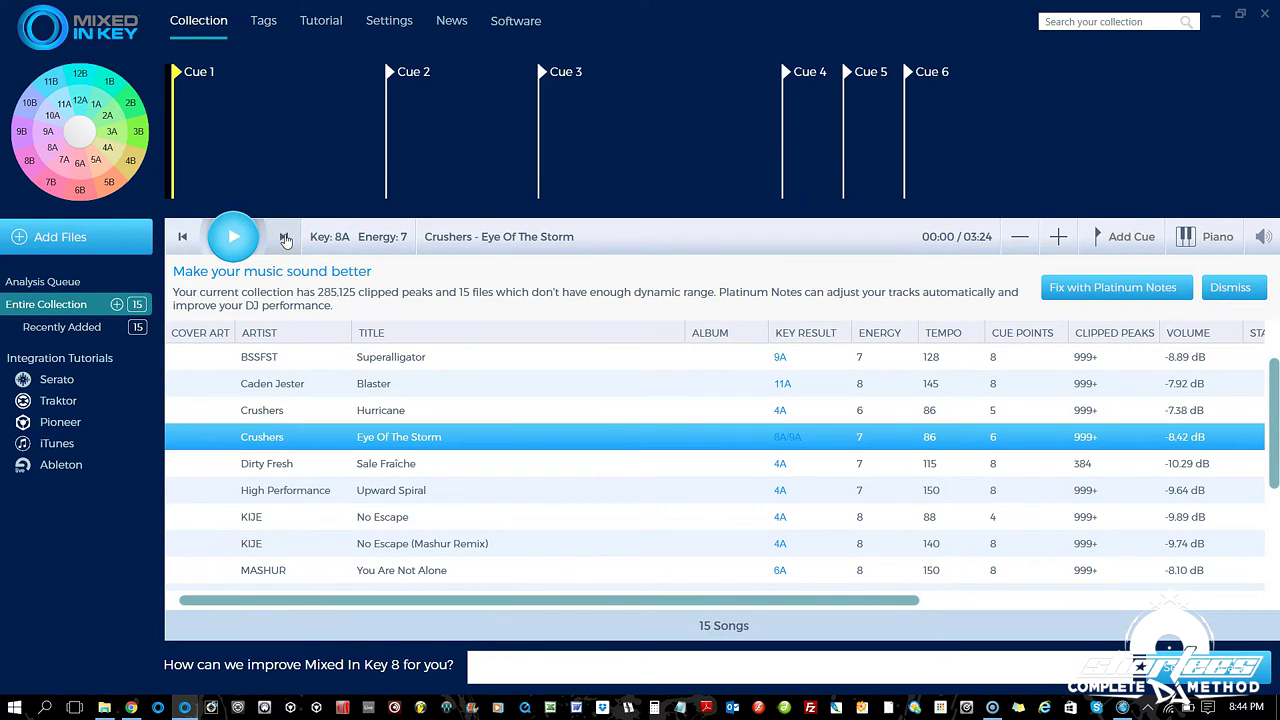
{"action": "left_click", "coordinate": [182, 240]}
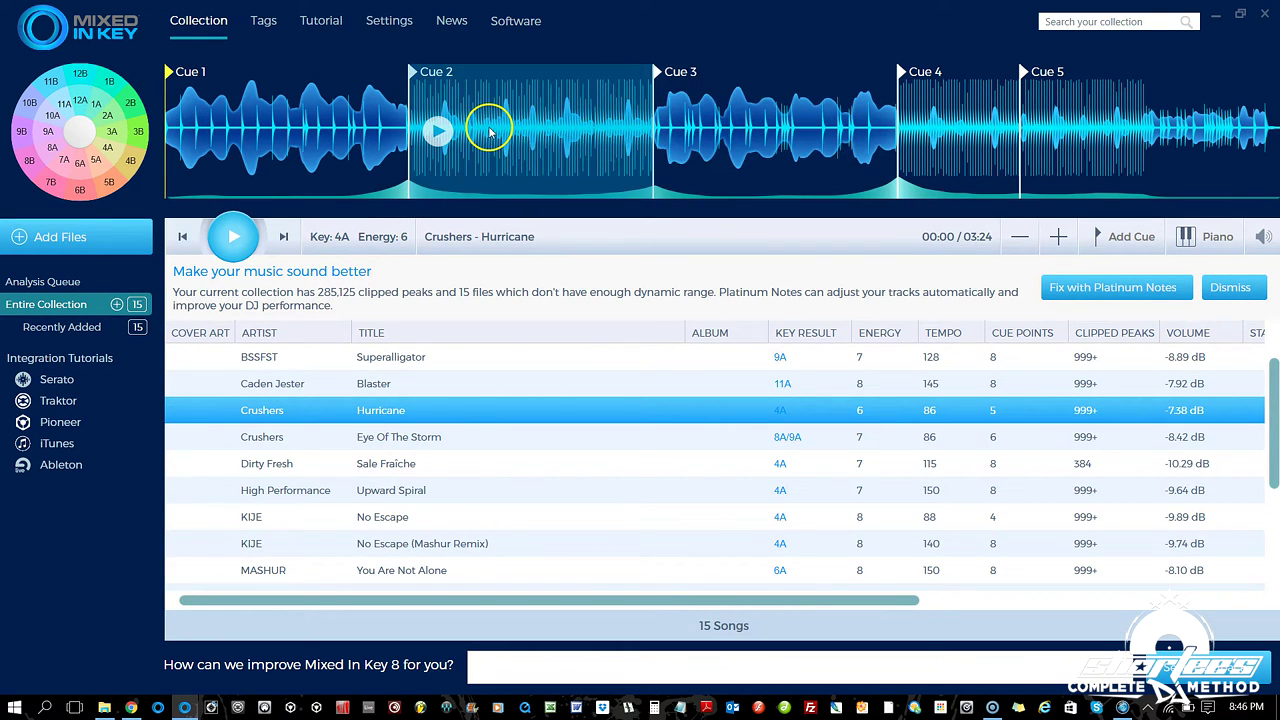
Step: Play Hurricane's Cue 2 segment, restart it from the cue point, and pause the playback
{"action": "left_click", "coordinate": [437, 133]}
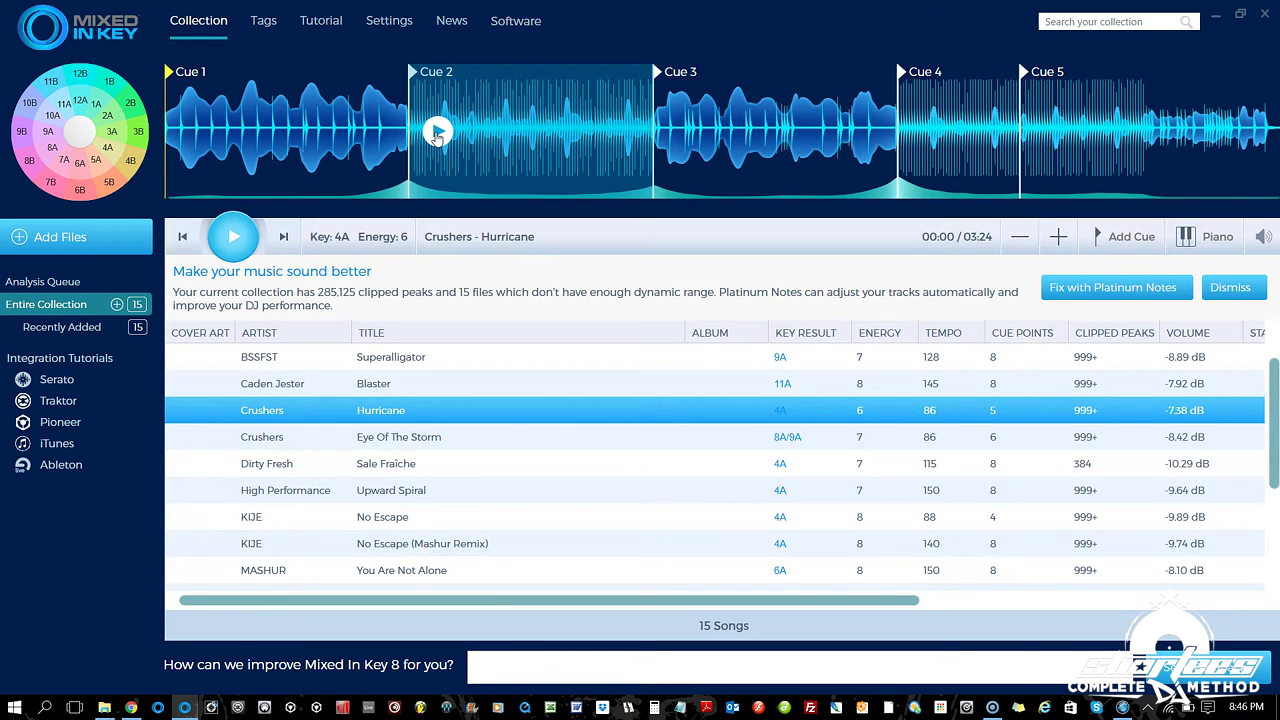
{"action": "left_click", "coordinate": [437, 133]}
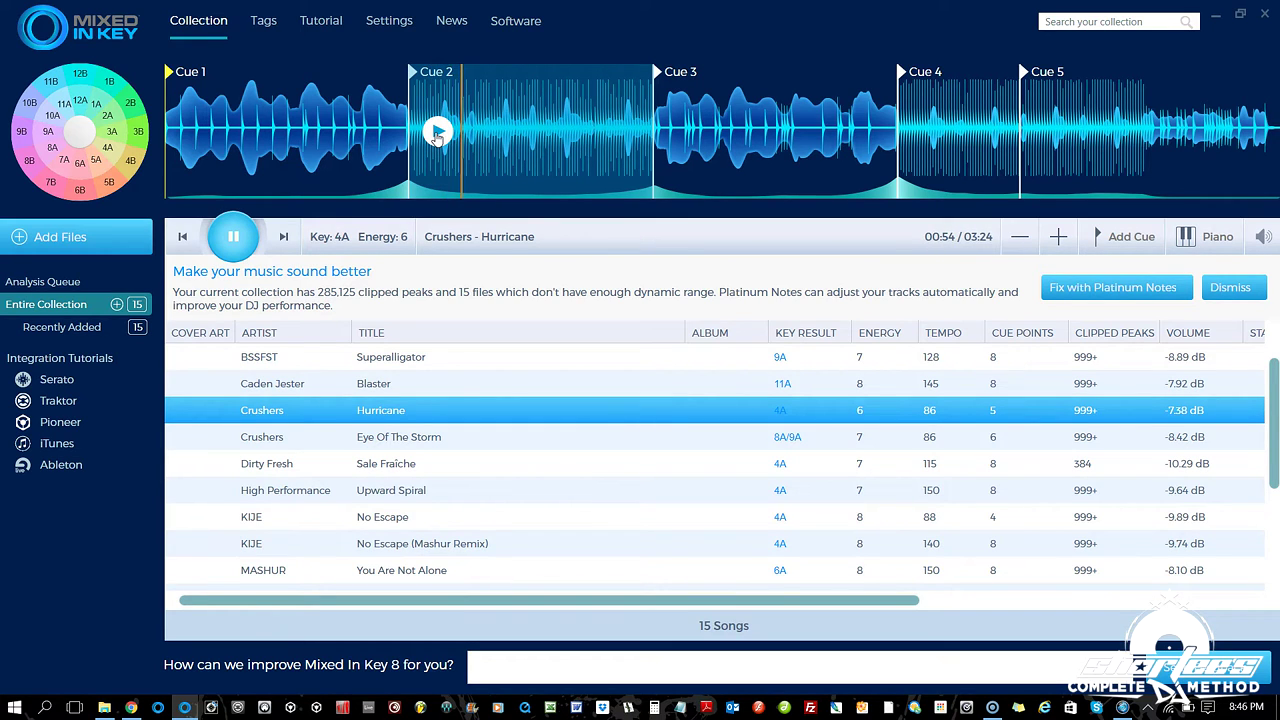
{"action": "left_click", "coordinate": [437, 132]}
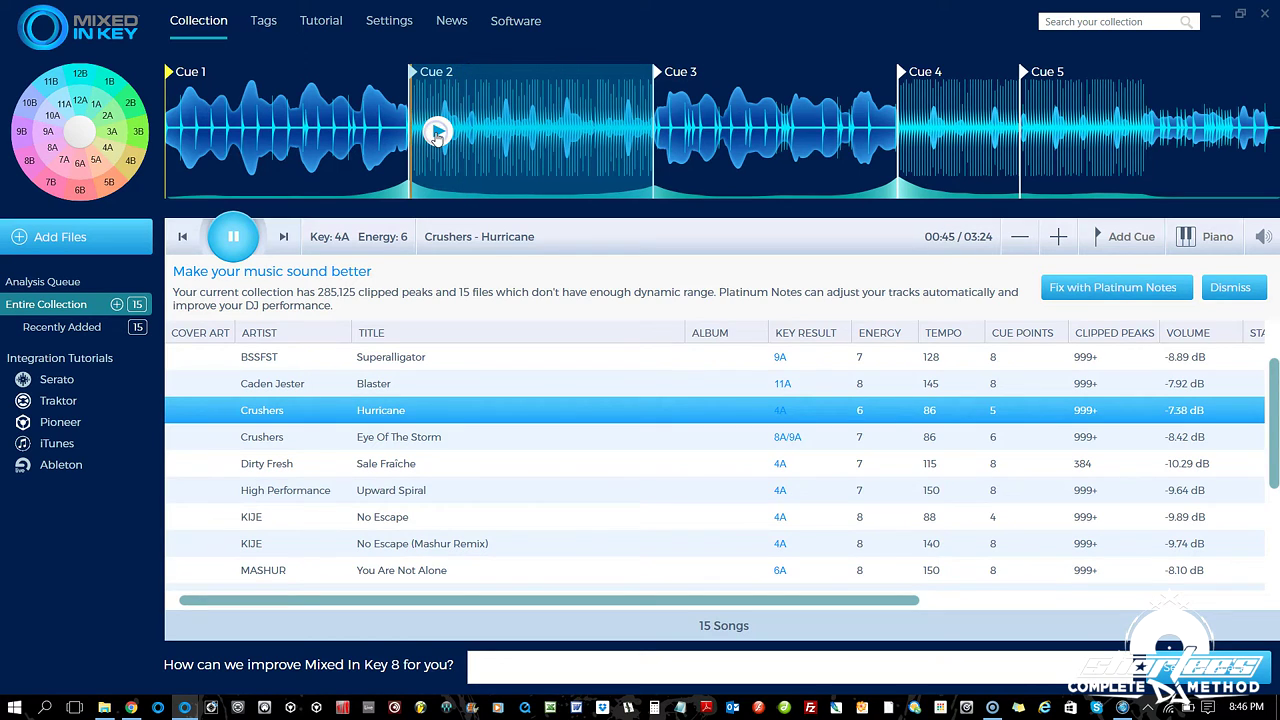
{"action": "left_click", "coordinate": [370, 125]}
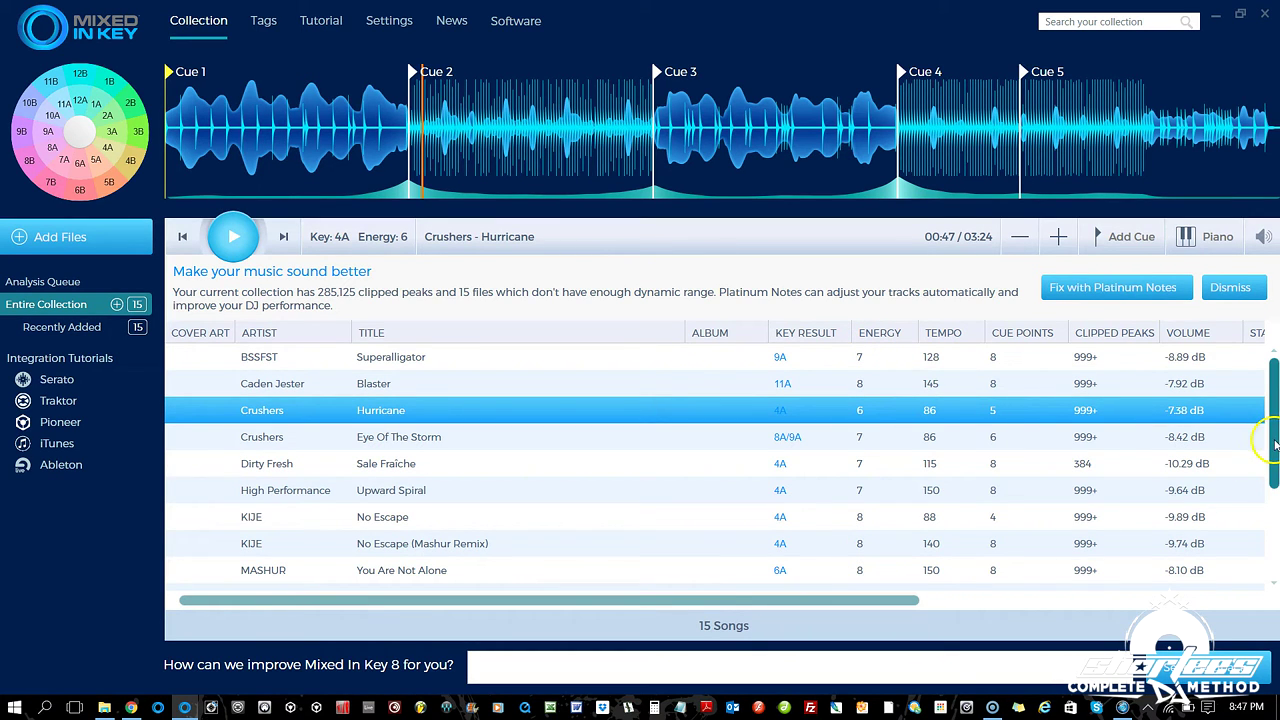
Step: Display the song Blaster from the collection in the waveform viewer
{"action": "left_click_drag", "start_coordinate": [1274, 446], "coordinate": [1270, 362]}
{"action": "left_click", "coordinate": [744, 413]}
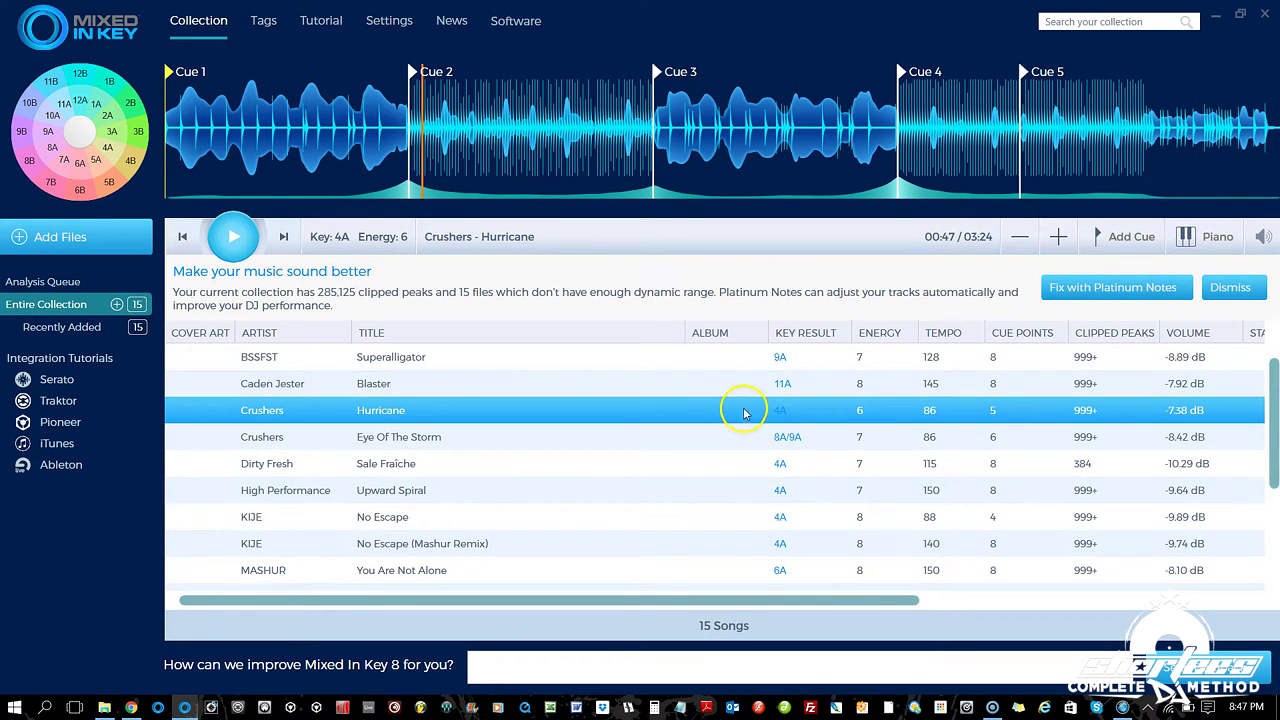
{"action": "left_click", "coordinate": [848, 385]}
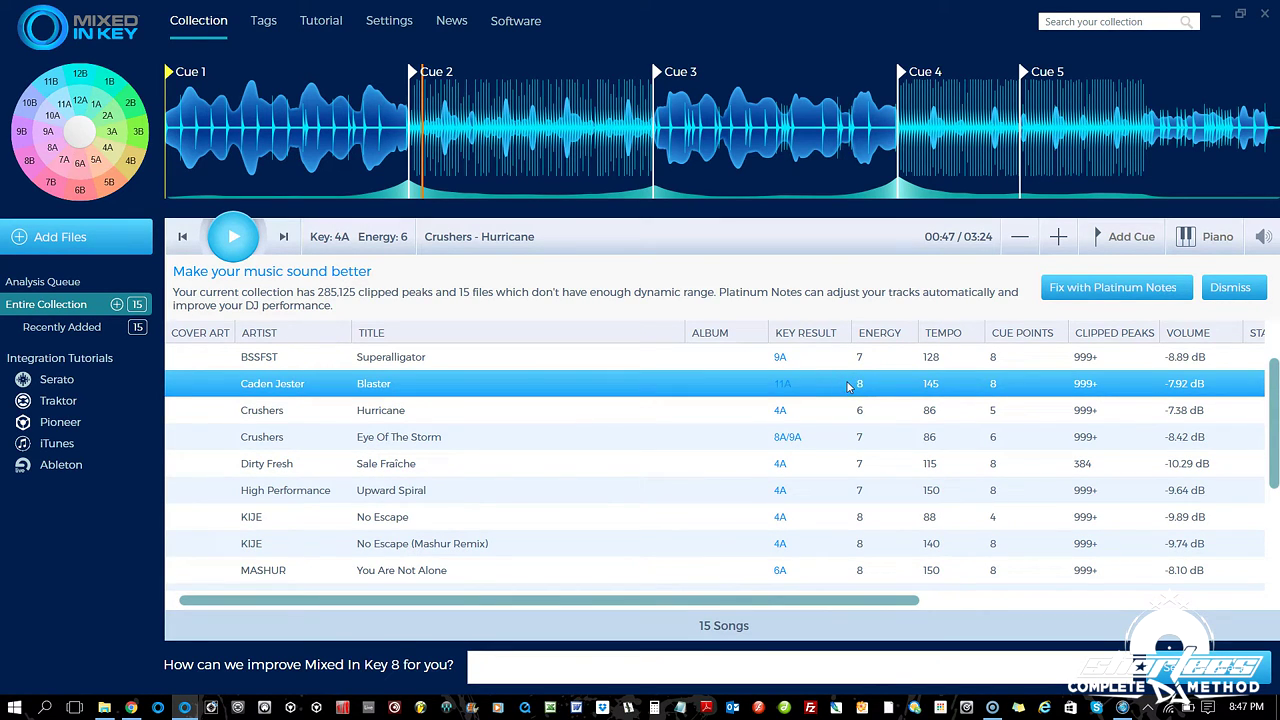
{"action": "left_click", "coordinate": [530, 388]}
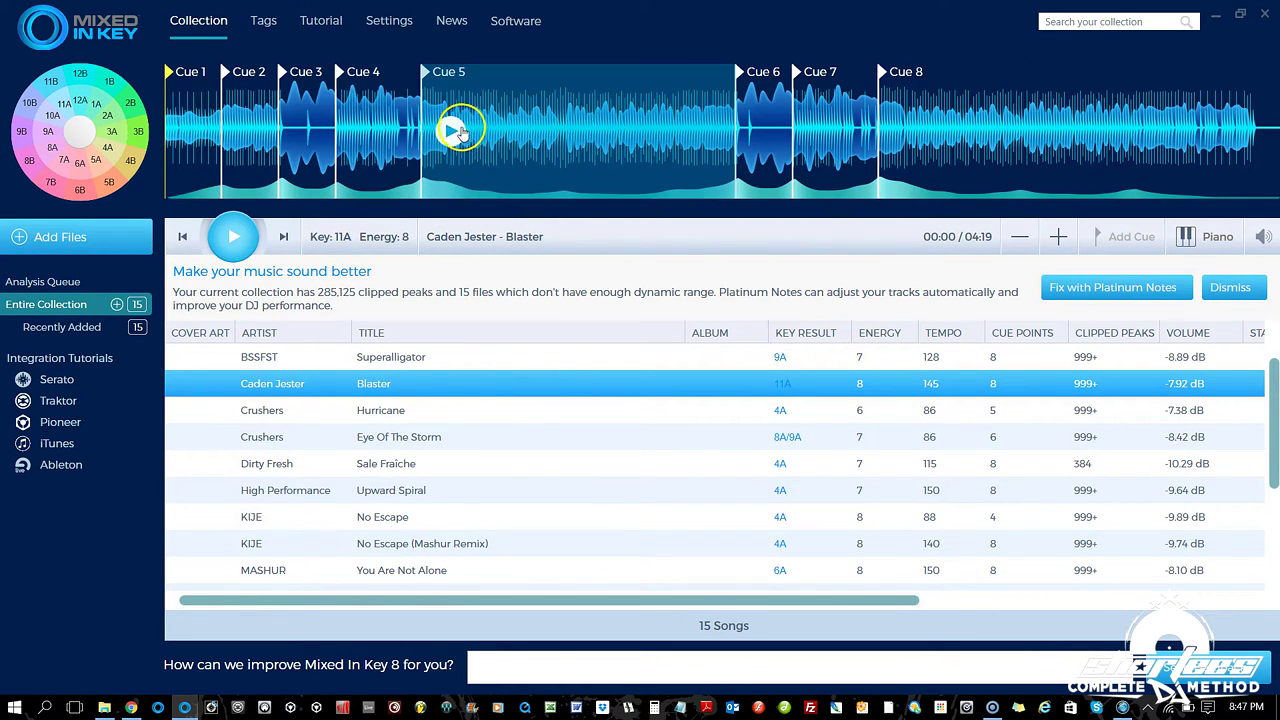
Step: Play Blaster's Cue 5 segment and pause the playback
{"action": "left_click", "coordinate": [451, 131]}
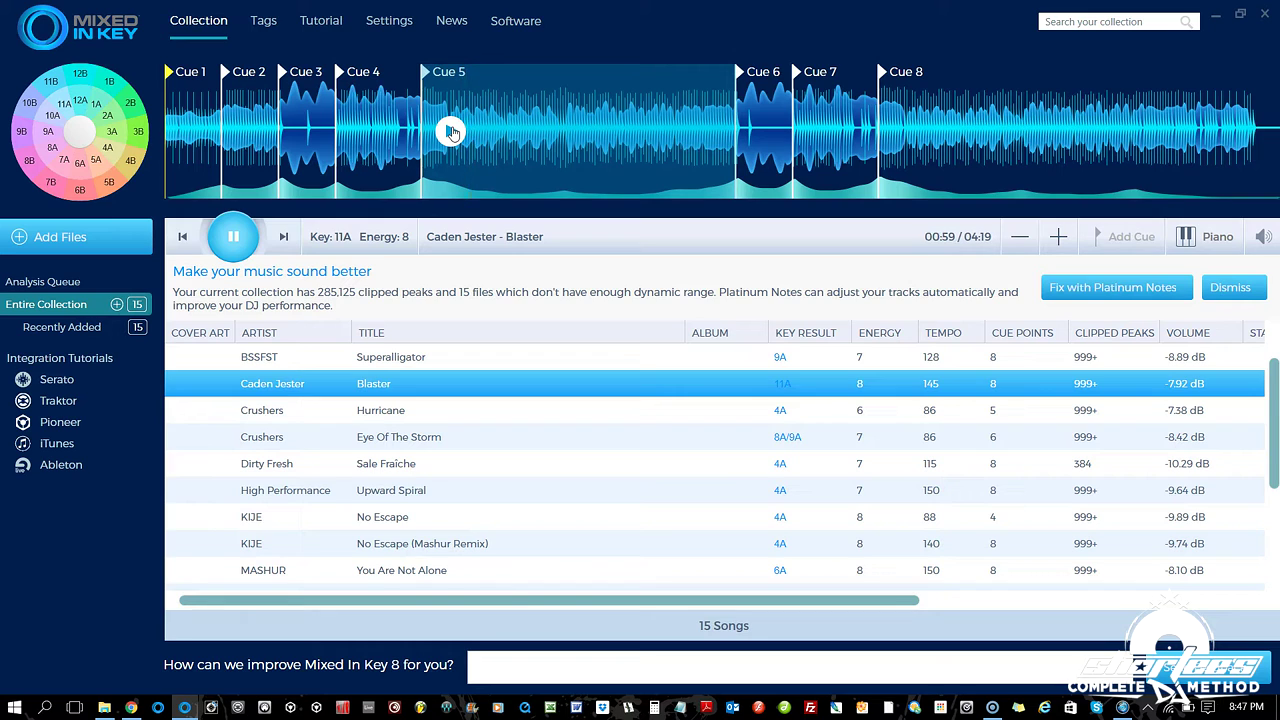
{"action": "left_click", "coordinate": [450, 133]}
{"action": "left_click", "coordinate": [224, 240]}
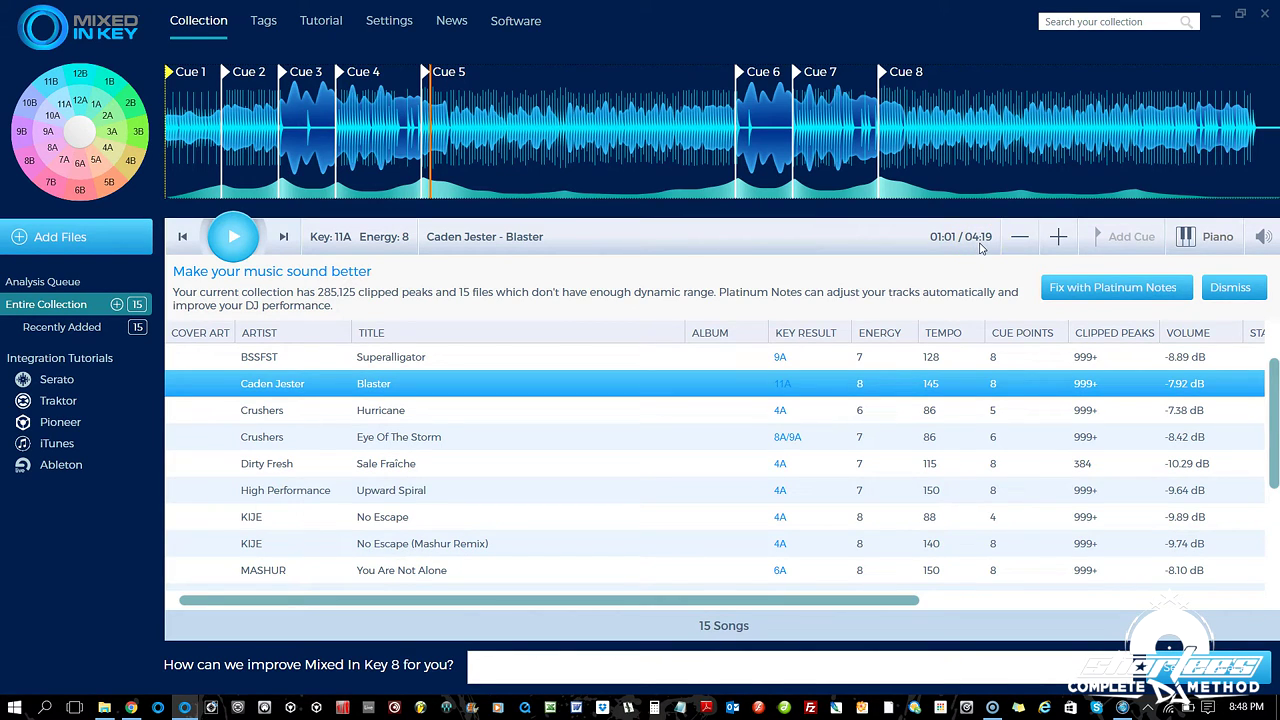
Step: Zoom Blaster's waveform in around the playhead near Cue 5 and zoom back out to the whole song
{"action": "left_click", "coordinate": [1020, 237]}
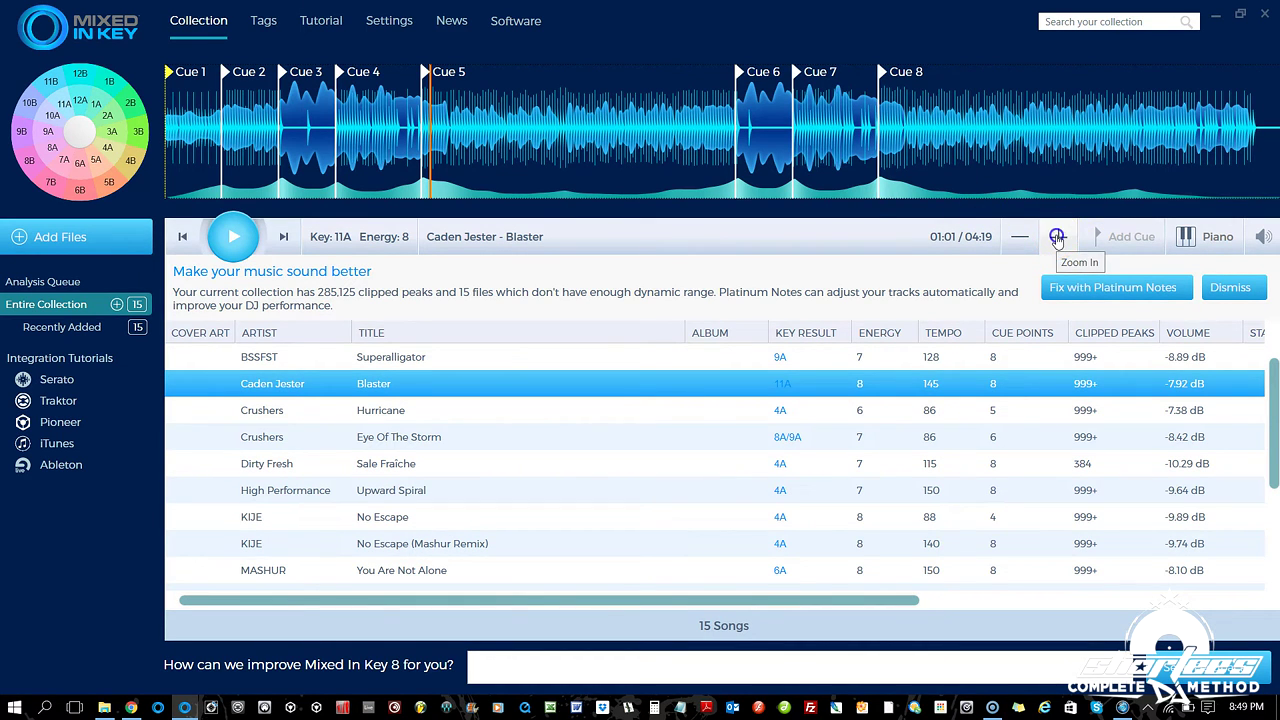
{"action": "left_click", "coordinate": [1057, 238]}
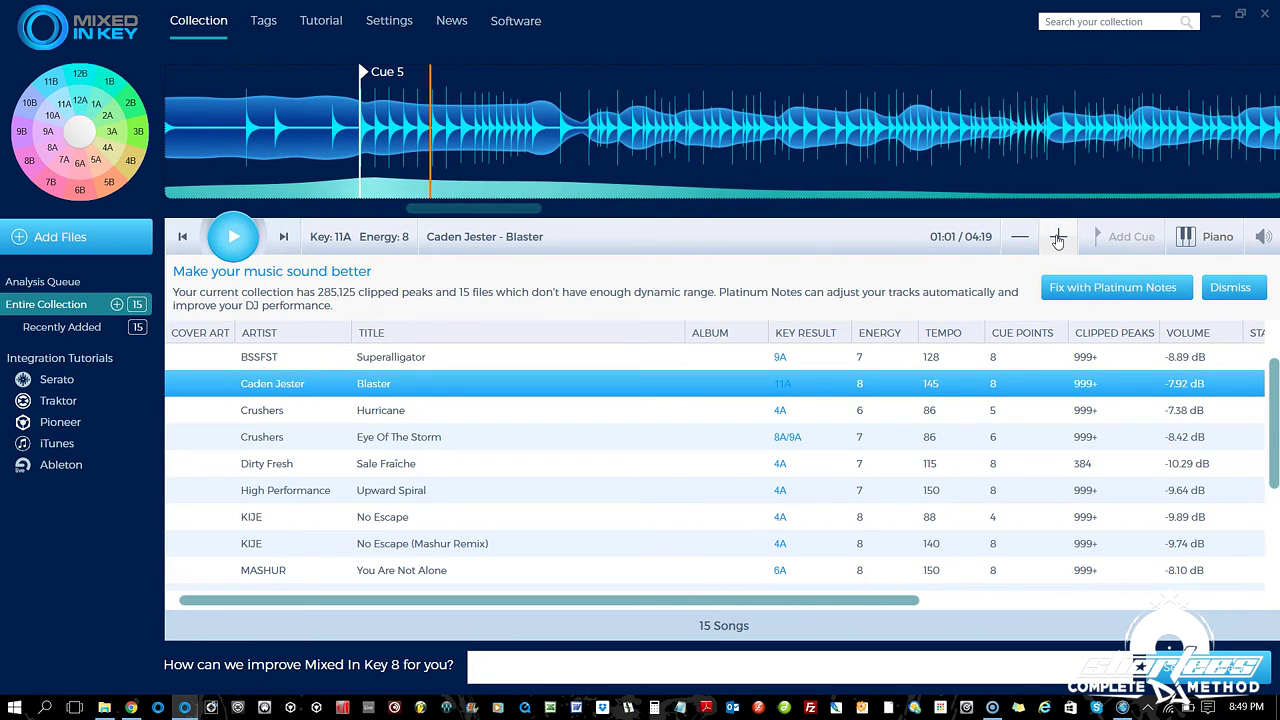
{"action": "left_click", "coordinate": [1057, 238]}
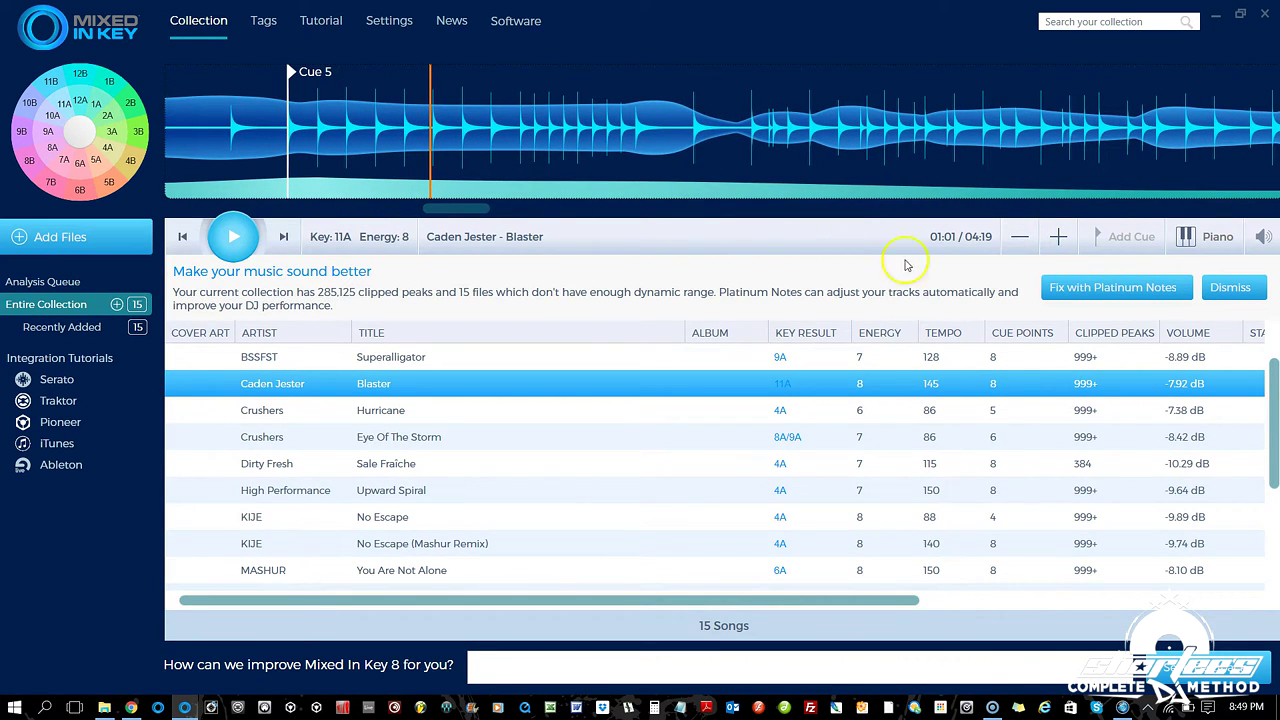
{"action": "left_click", "coordinate": [1017, 237]}
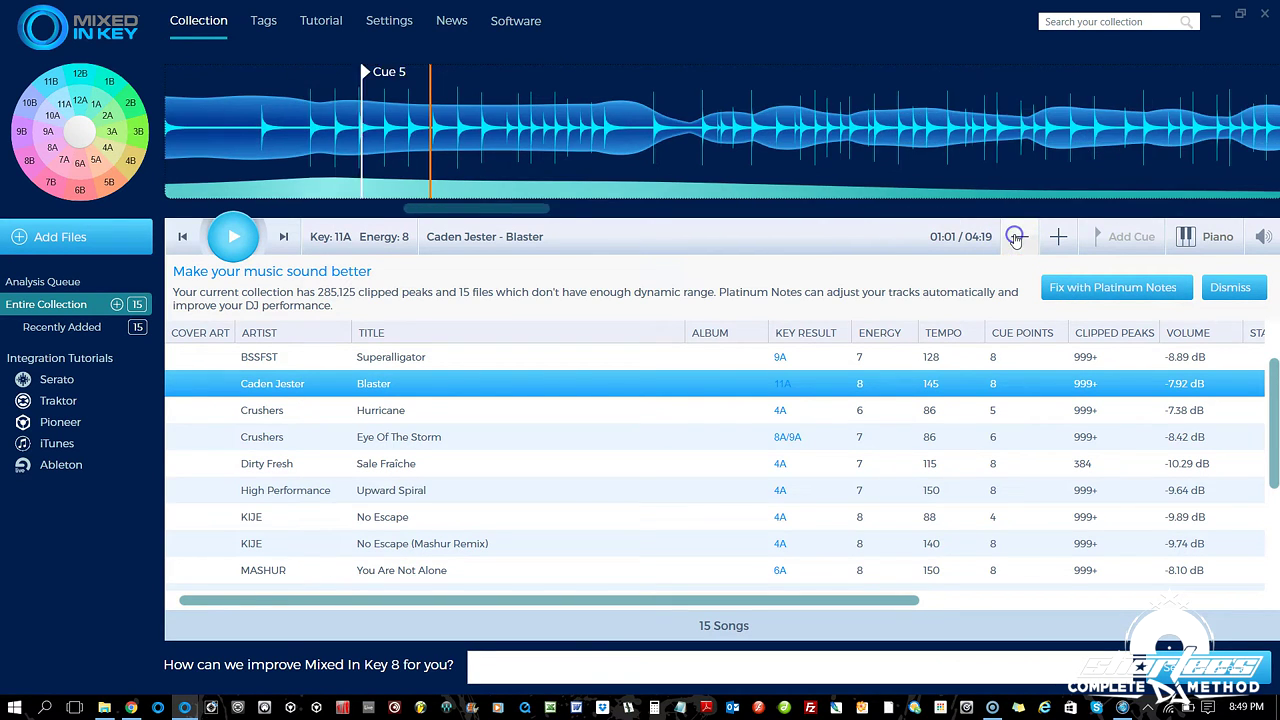
{"action": "left_click", "coordinate": [1016, 237]}
{"action": "left_click", "coordinate": [1016, 238]}
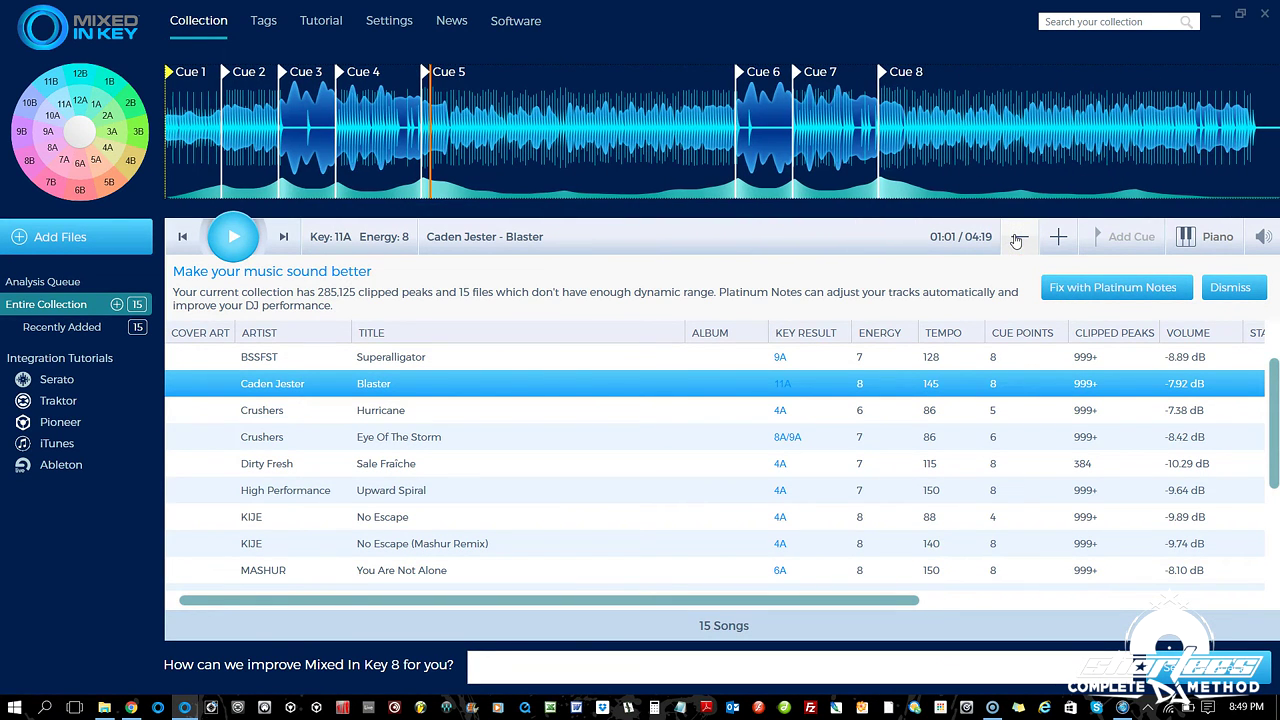
Step: Try to add another cue point to Blaster at the playhead
{"action": "left_click", "coordinate": [1106, 240]}
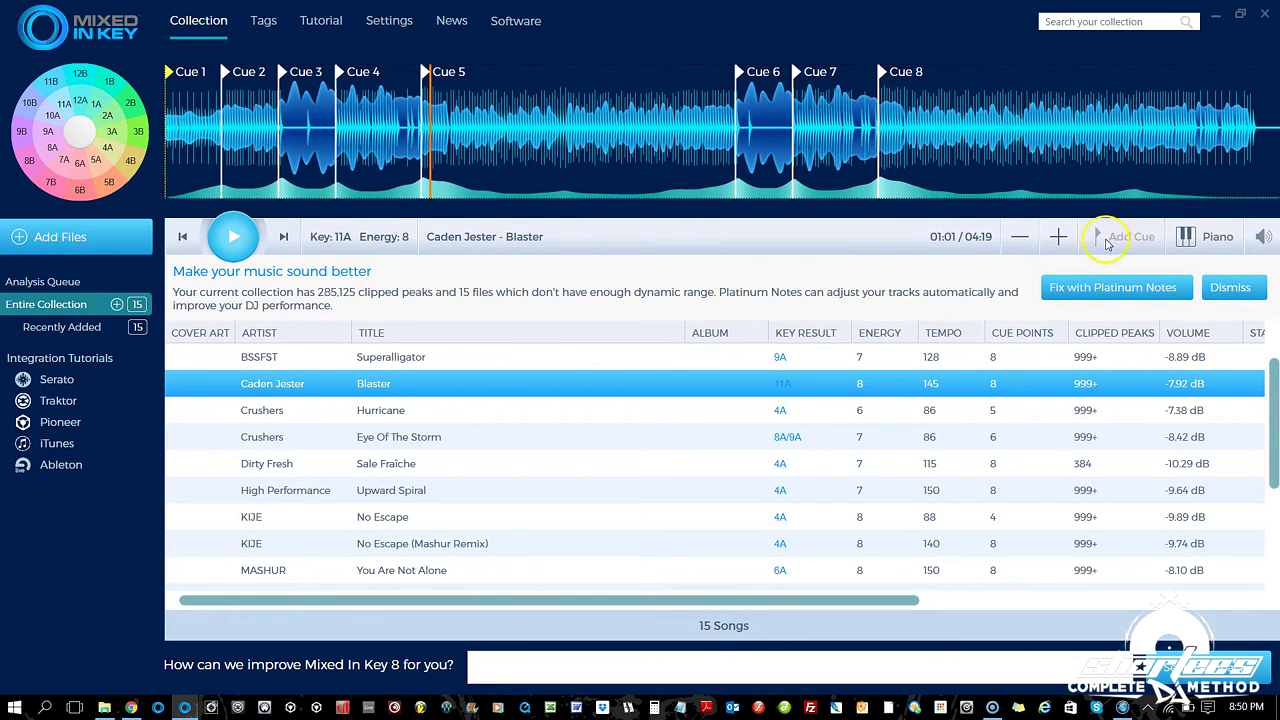
{"action": "mouse_move", "coordinate": [882, 157]}
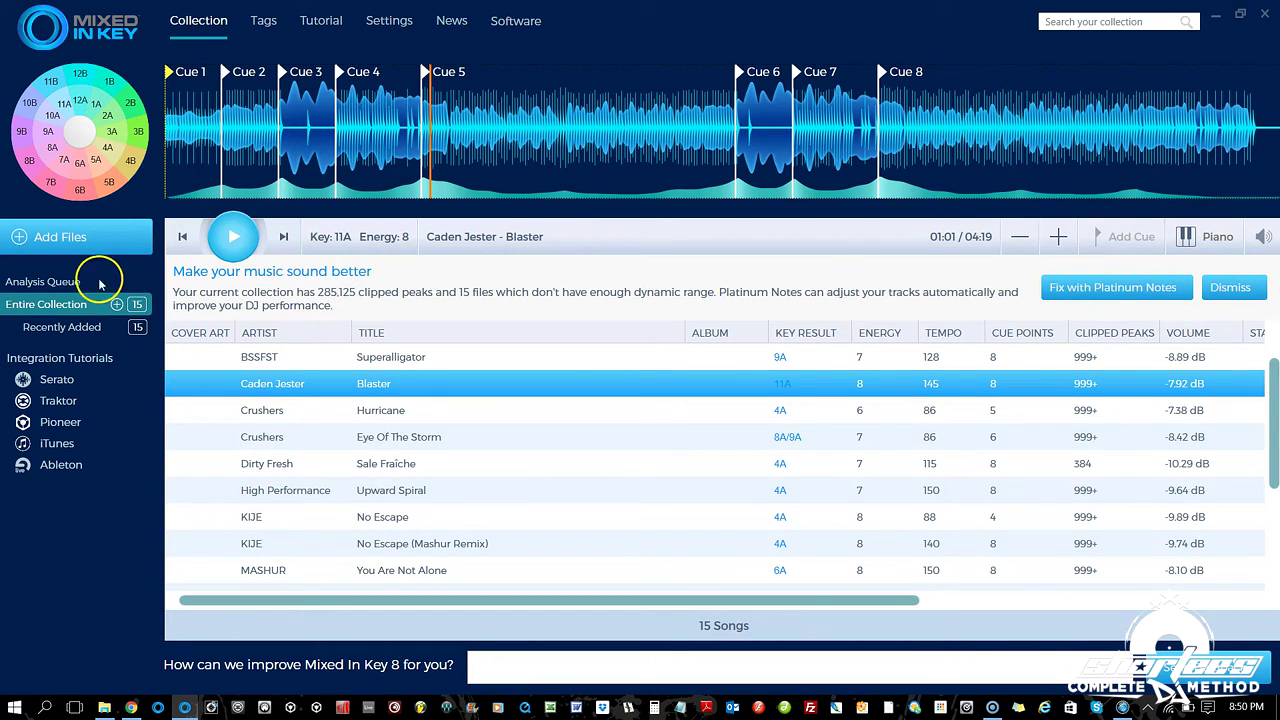
{"action": "mouse_move", "coordinate": [828, 192]}
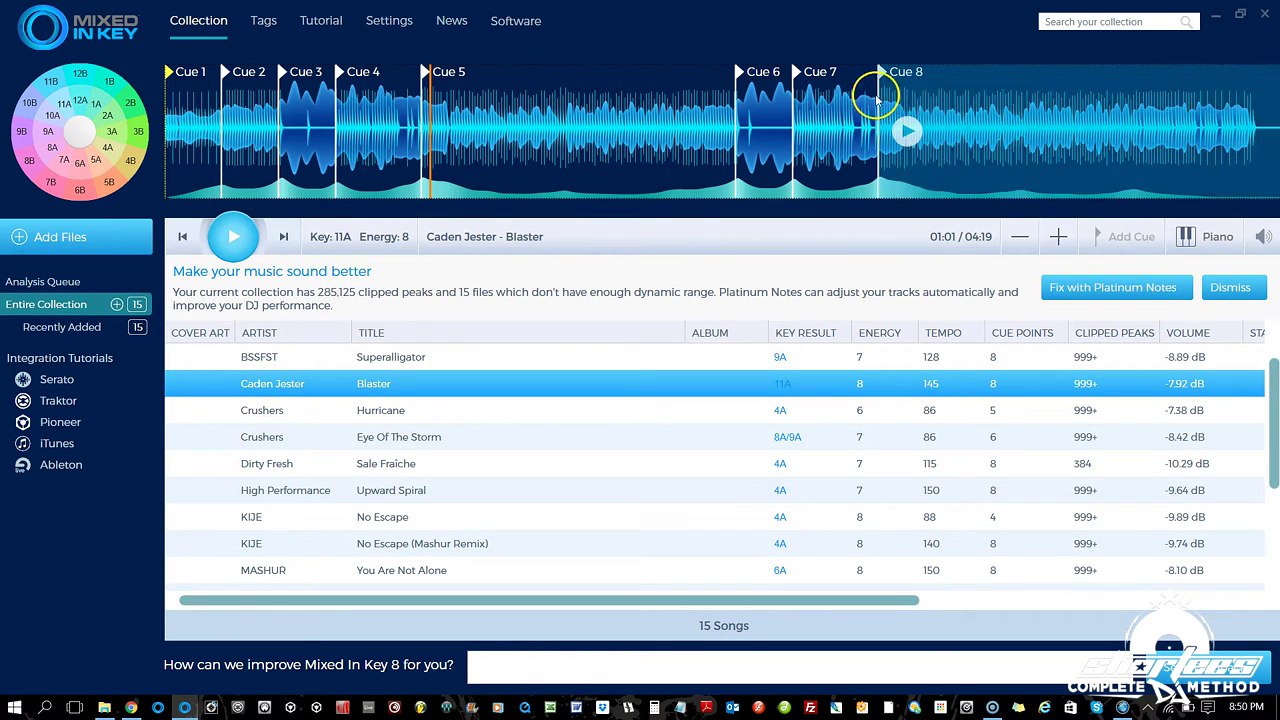
Step: Display Hurricane in the waveform viewer and open the piano keyboard for its detected key
{"action": "left_click", "coordinate": [374, 412]}
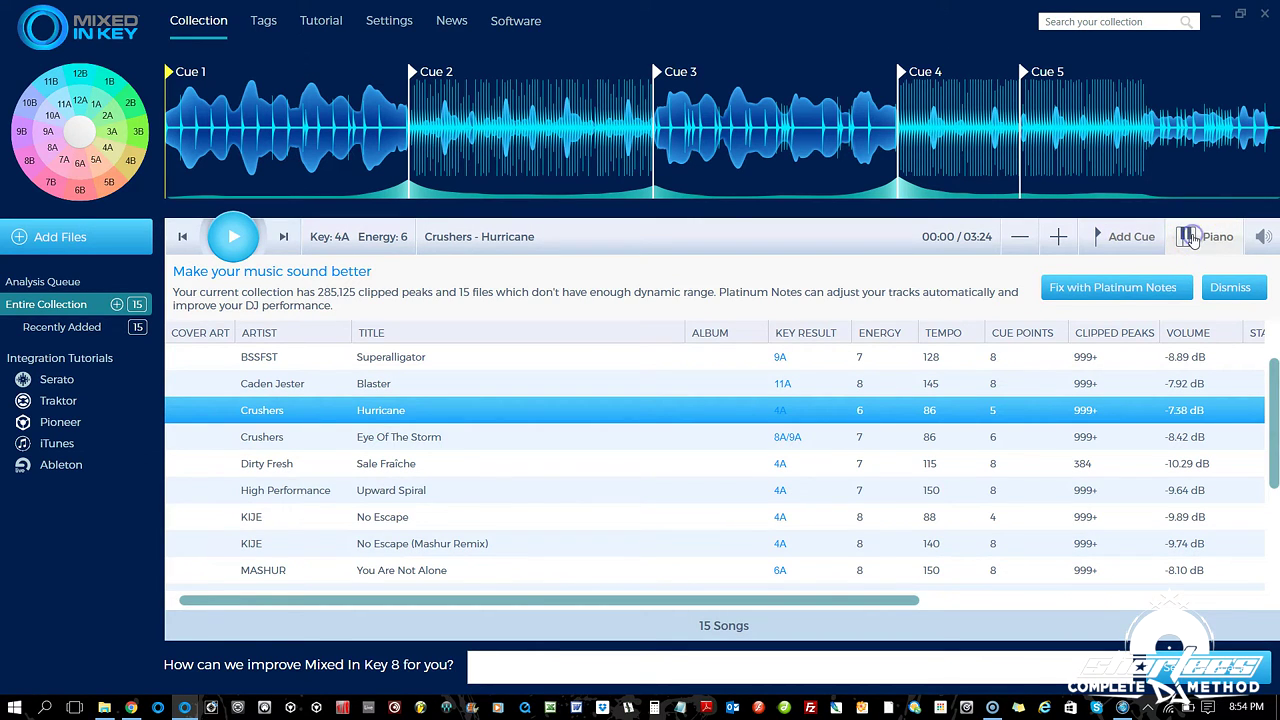
{"action": "left_click", "coordinate": [1192, 240]}
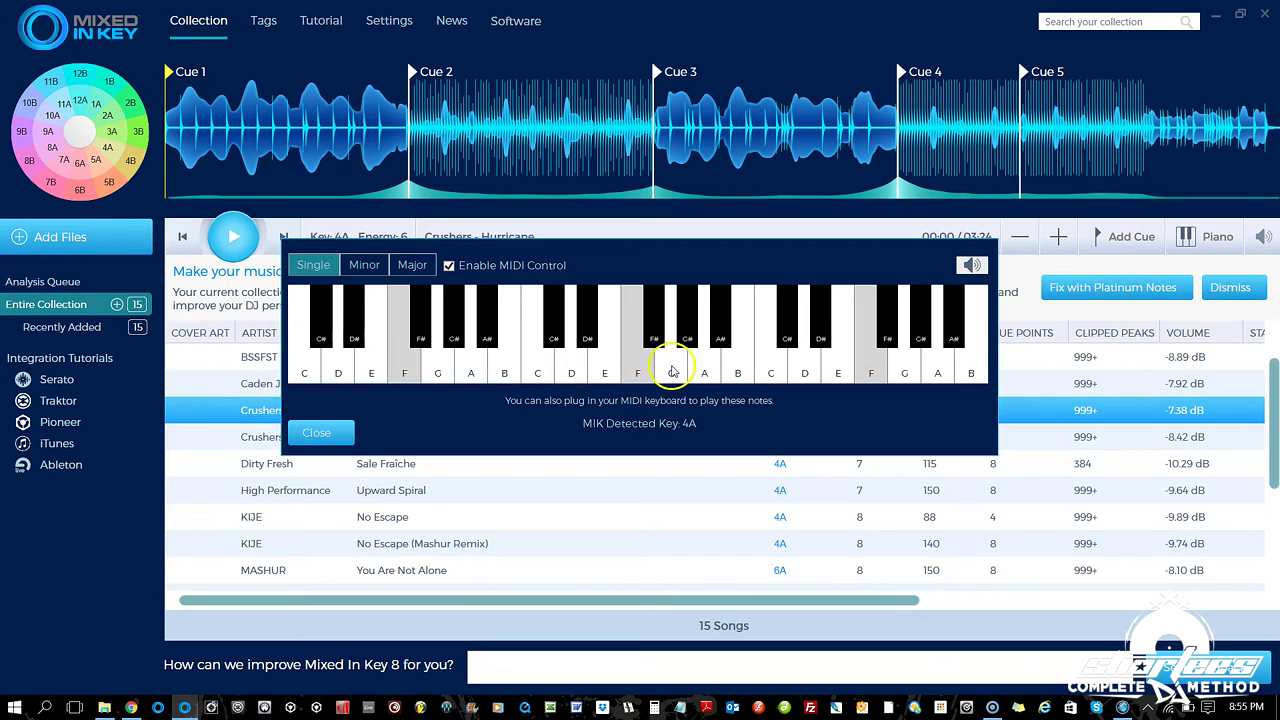
Step: Set the piano keyboard to minor chords and play the 4A chord to check Hurricane's key
{"action": "left_click", "coordinate": [365, 266]}
{"action": "left_click", "coordinate": [392, 368]}
{"action": "left_click", "coordinate": [569, 392]}
{"action": "left_click", "coordinate": [366, 368]}
{"action": "left_click", "coordinate": [410, 374]}
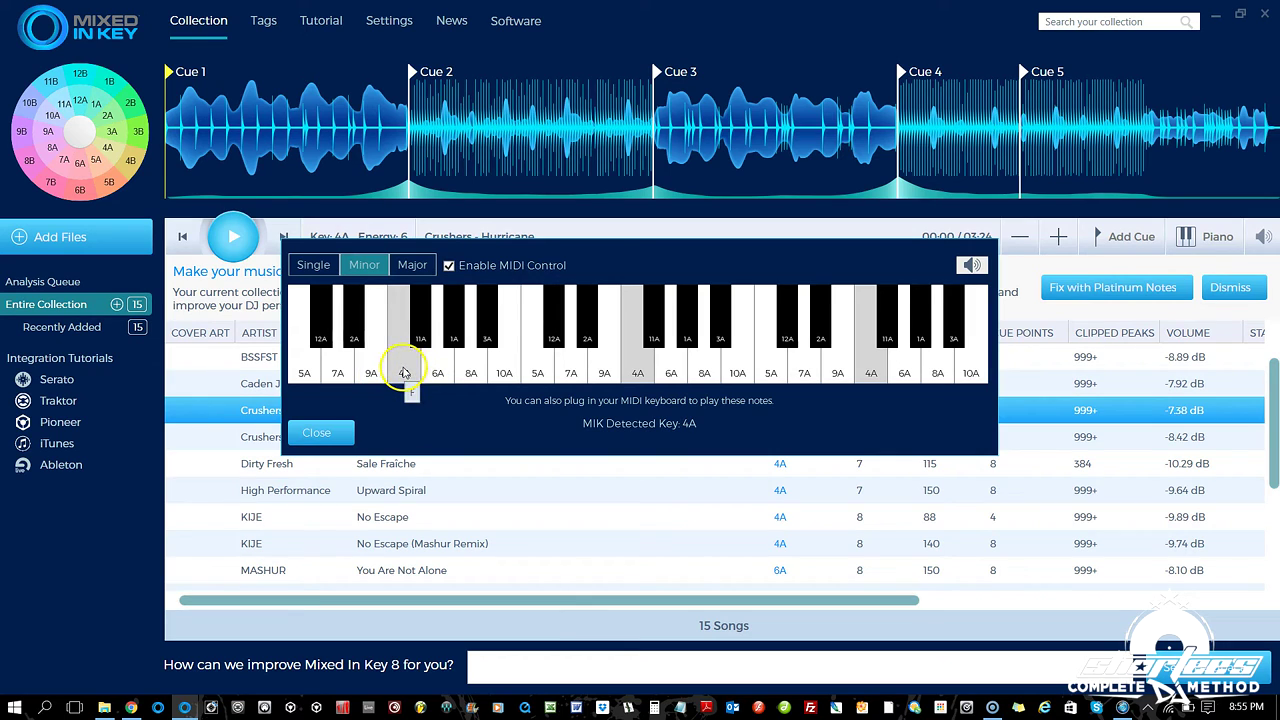
{"action": "left_click", "coordinate": [404, 371]}
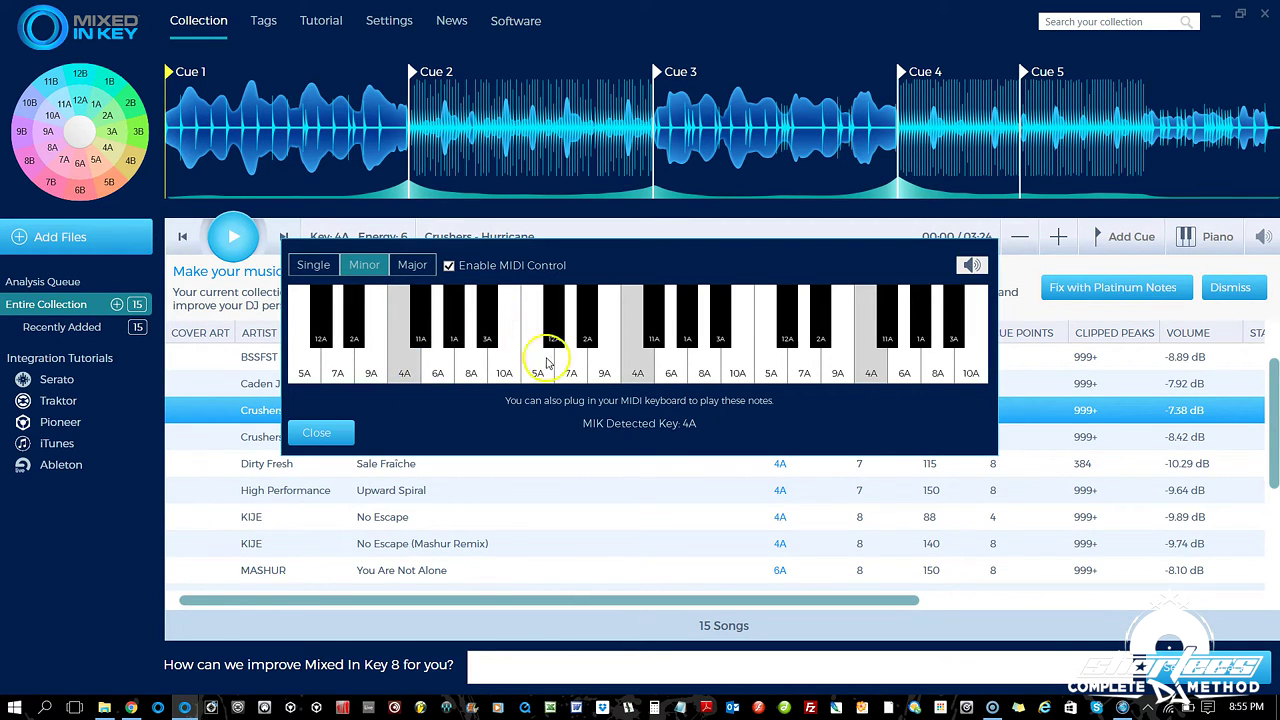
Step: Play the 7B major chord on the piano for comparison, and return to the 4A minor chord
{"action": "left_click", "coordinate": [410, 266]}
{"action": "left_click", "coordinate": [403, 368]}
{"action": "left_click", "coordinate": [366, 264]}
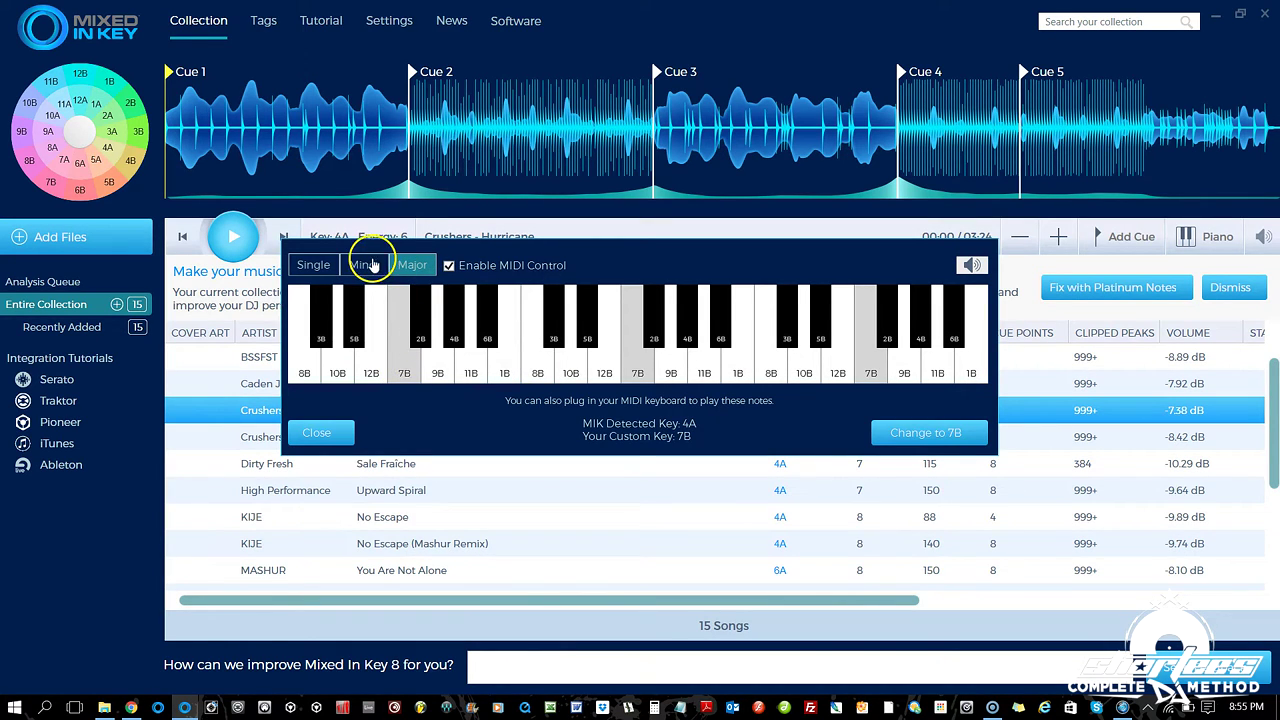
{"action": "left_click", "coordinate": [403, 364]}
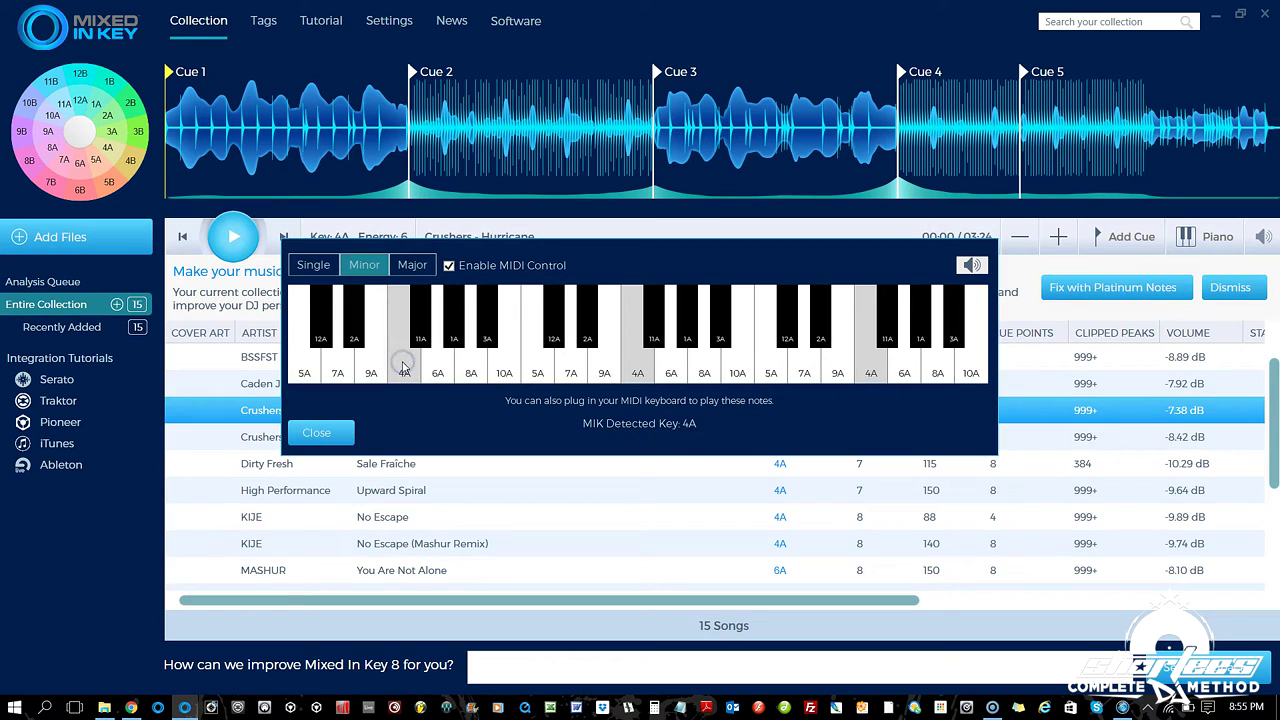
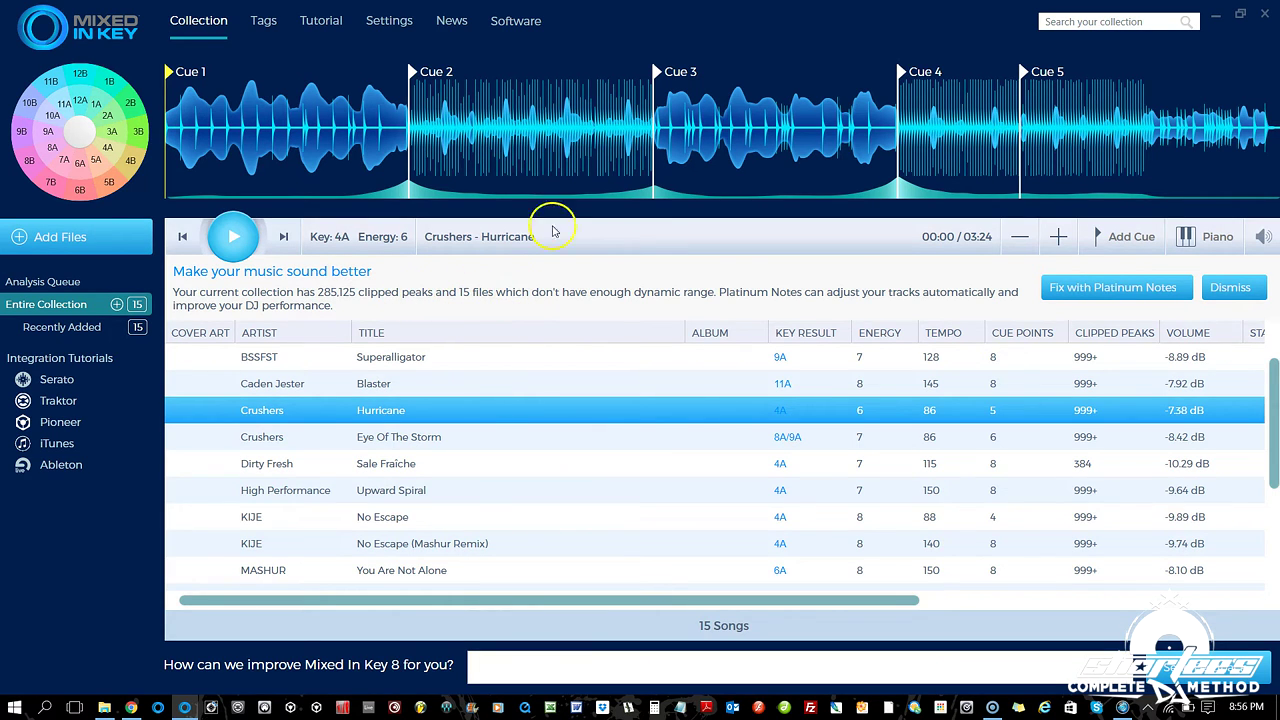
Step: Open the Platinum Notes web page, return to the Mixed In Key collection and dismiss the Platinum Notes suggestion
{"action": "mouse_move", "coordinate": [434, 126]}
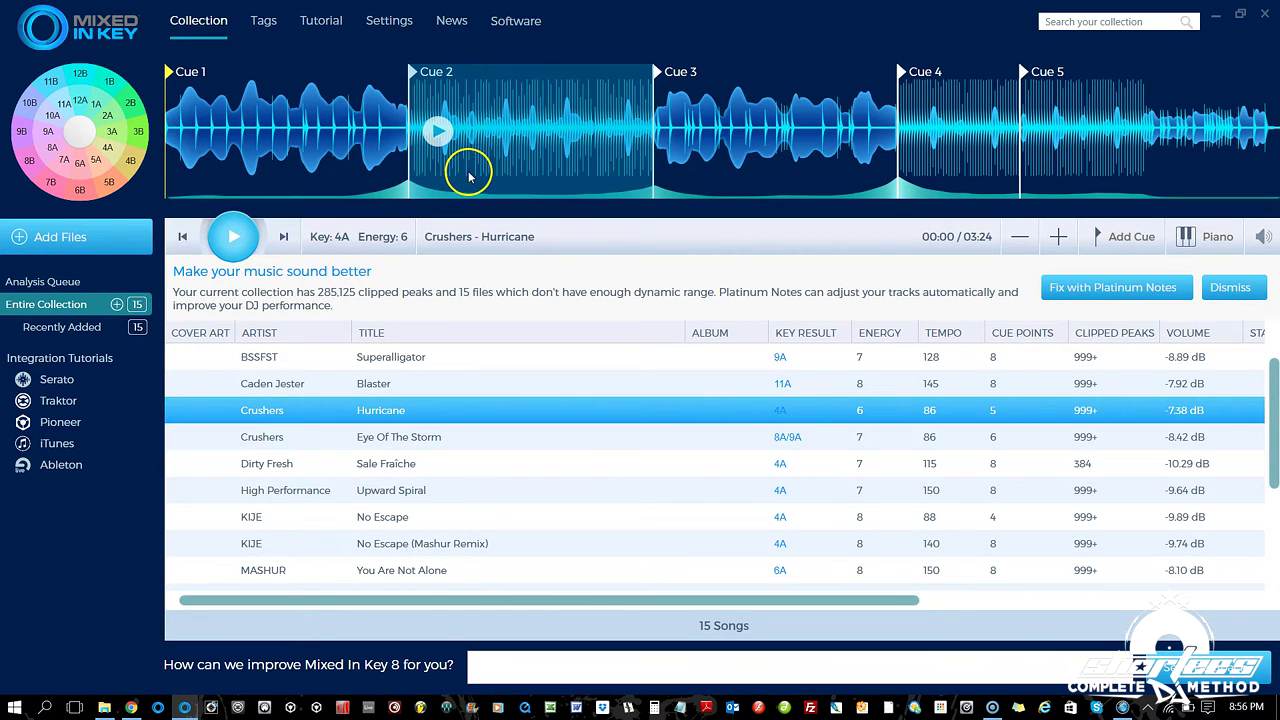
{"action": "mouse_move", "coordinate": [471, 163]}
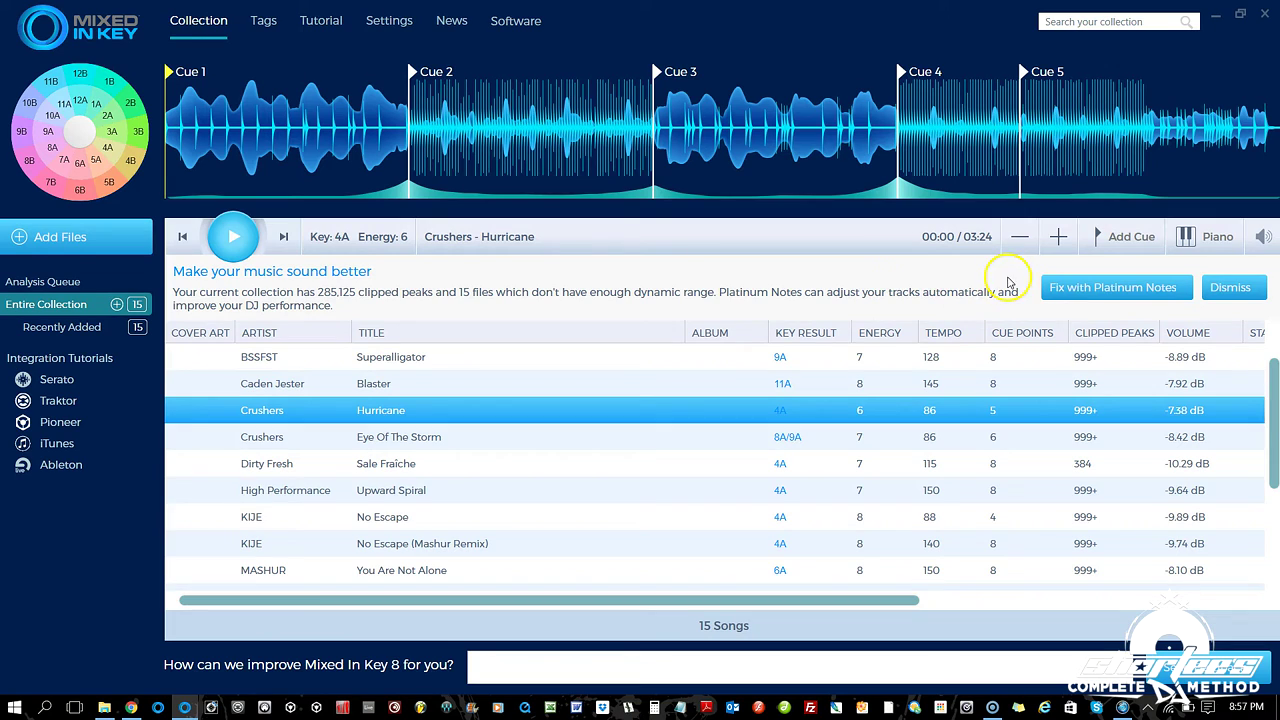
{"action": "left_click", "coordinate": [1120, 289]}
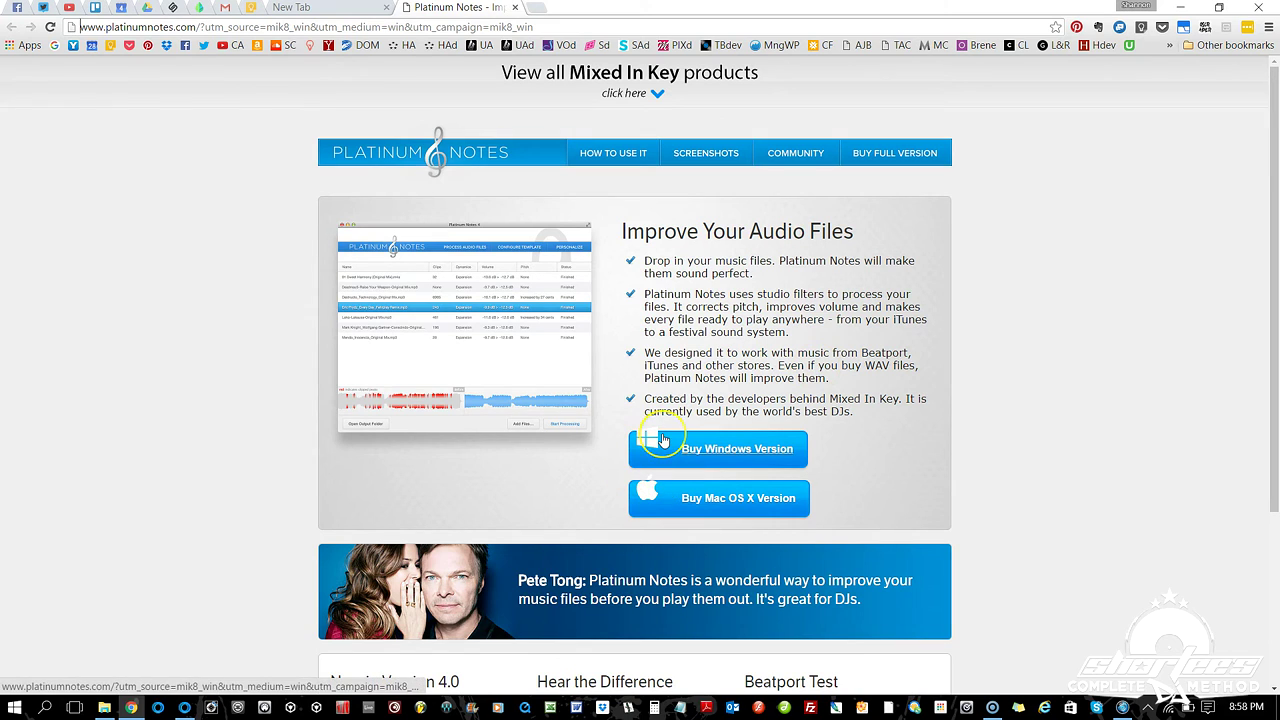
{"action": "left_click", "coordinate": [1179, 8]}
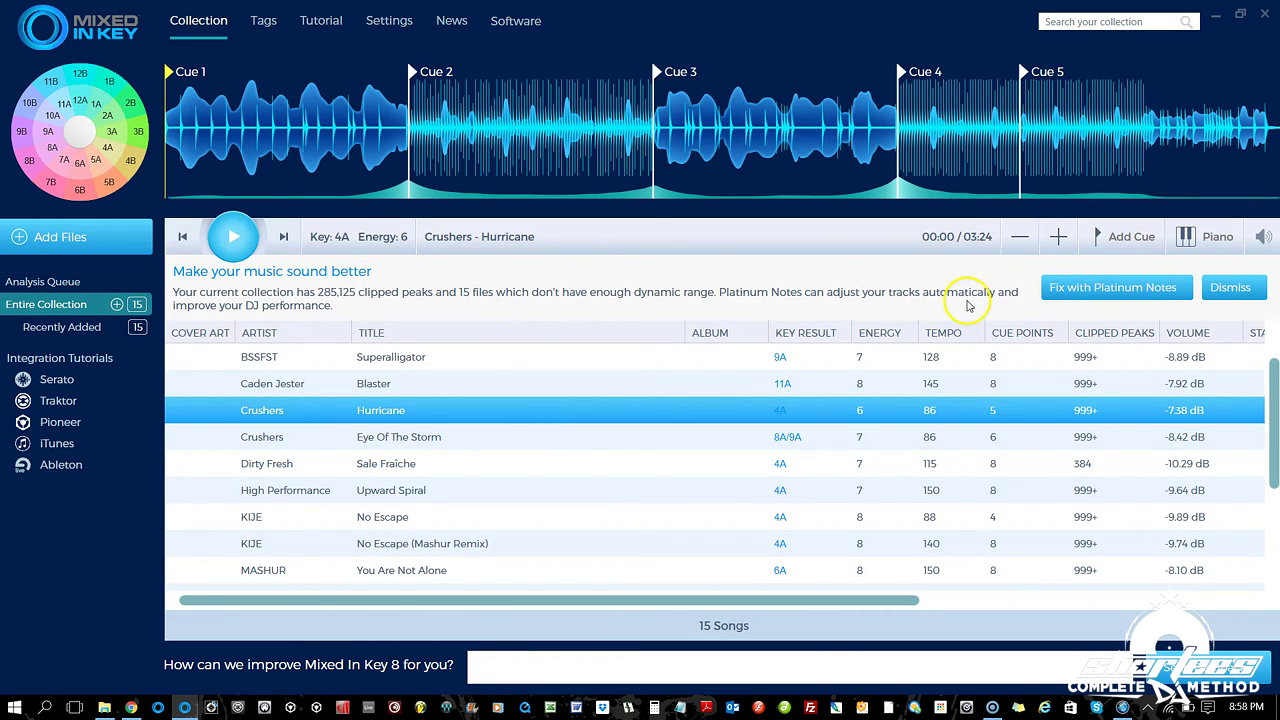
{"action": "left_click", "coordinate": [1232, 288]}
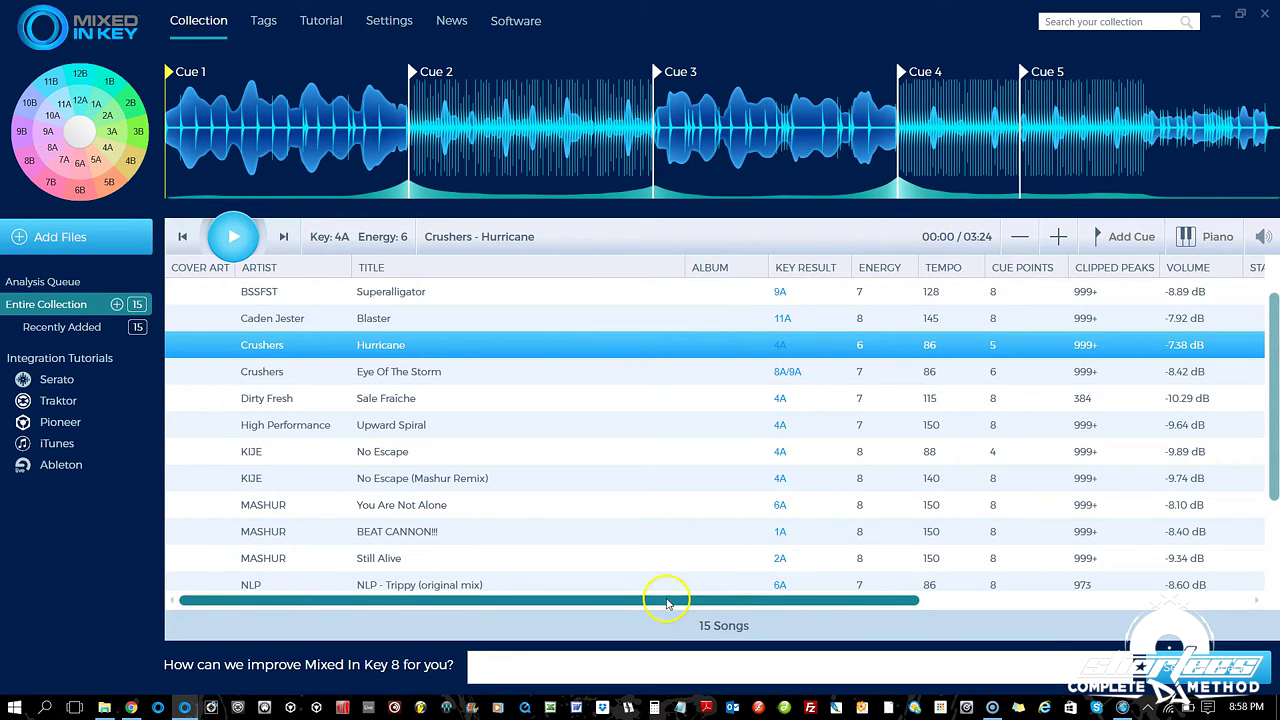
Step: Examine the collection's columns from cover art through key, energy, tempo, cue points, clipped peaks and volume to genre and year
{"action": "left_click_drag", "start_coordinate": [663, 600], "coordinate": [548, 650]}
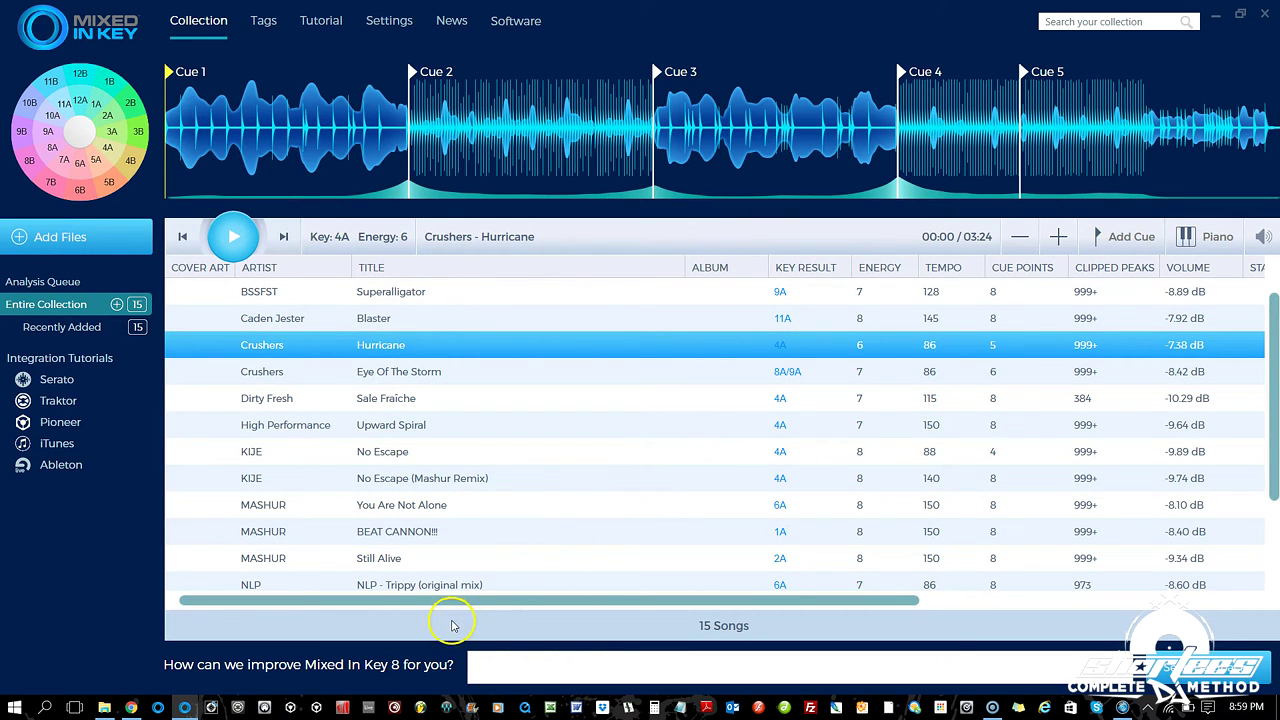
{"action": "left_click_drag", "start_coordinate": [452, 603], "coordinate": [660, 603]}
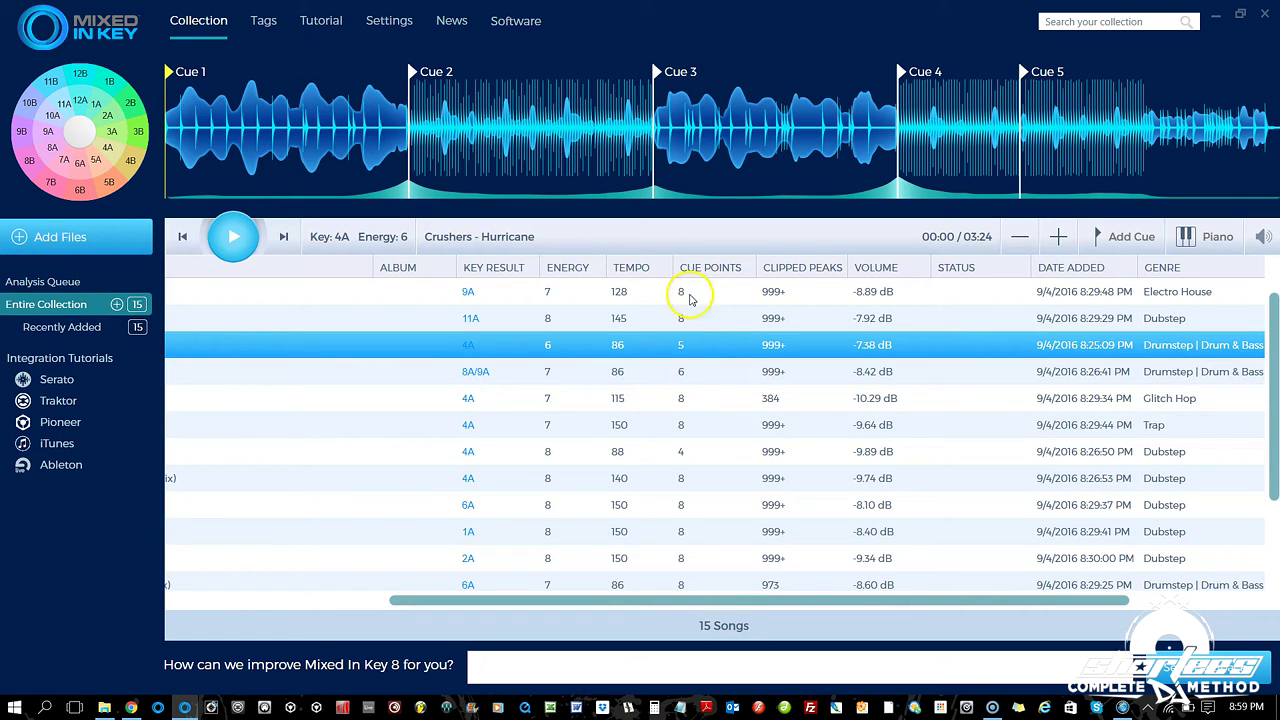
{"action": "left_click_drag", "start_coordinate": [670, 600], "coordinate": [750, 603]}
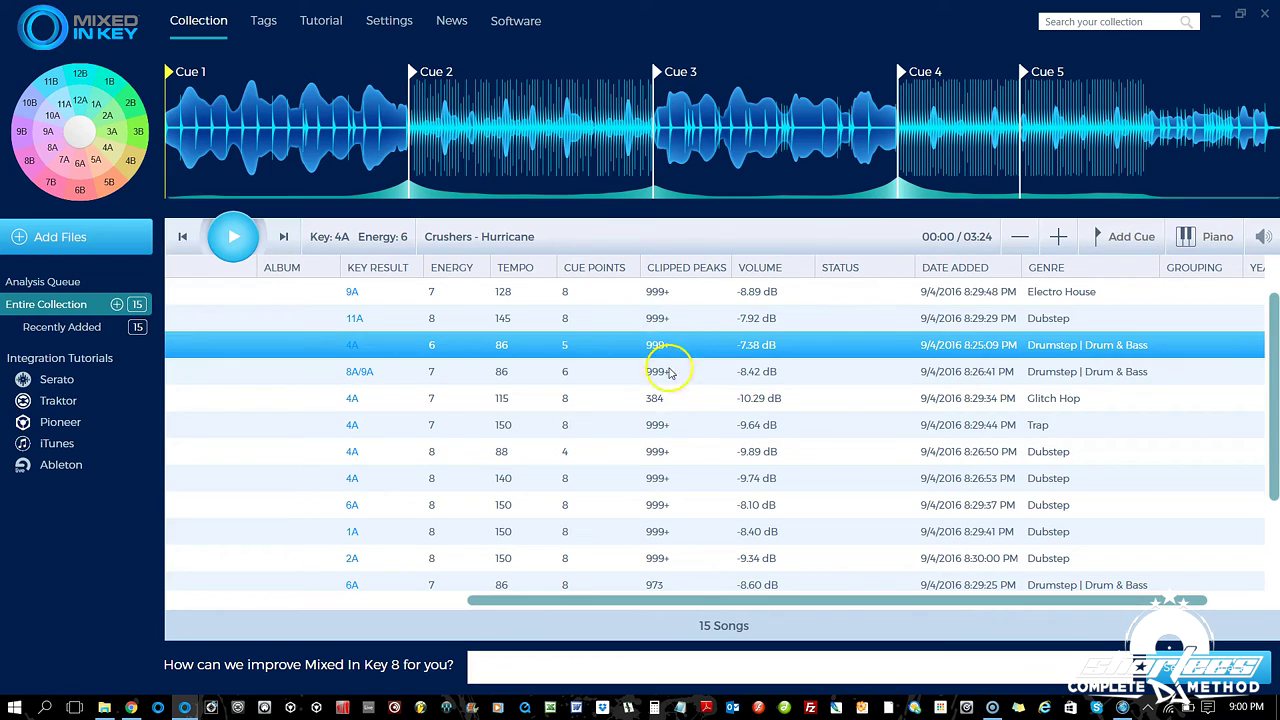
{"action": "scroll", "coordinate": [675, 467], "scroll_direction": "down", "scroll_amount": 2}
{"action": "scroll", "coordinate": [675, 467], "scroll_direction": "up", "scroll_amount": 2}
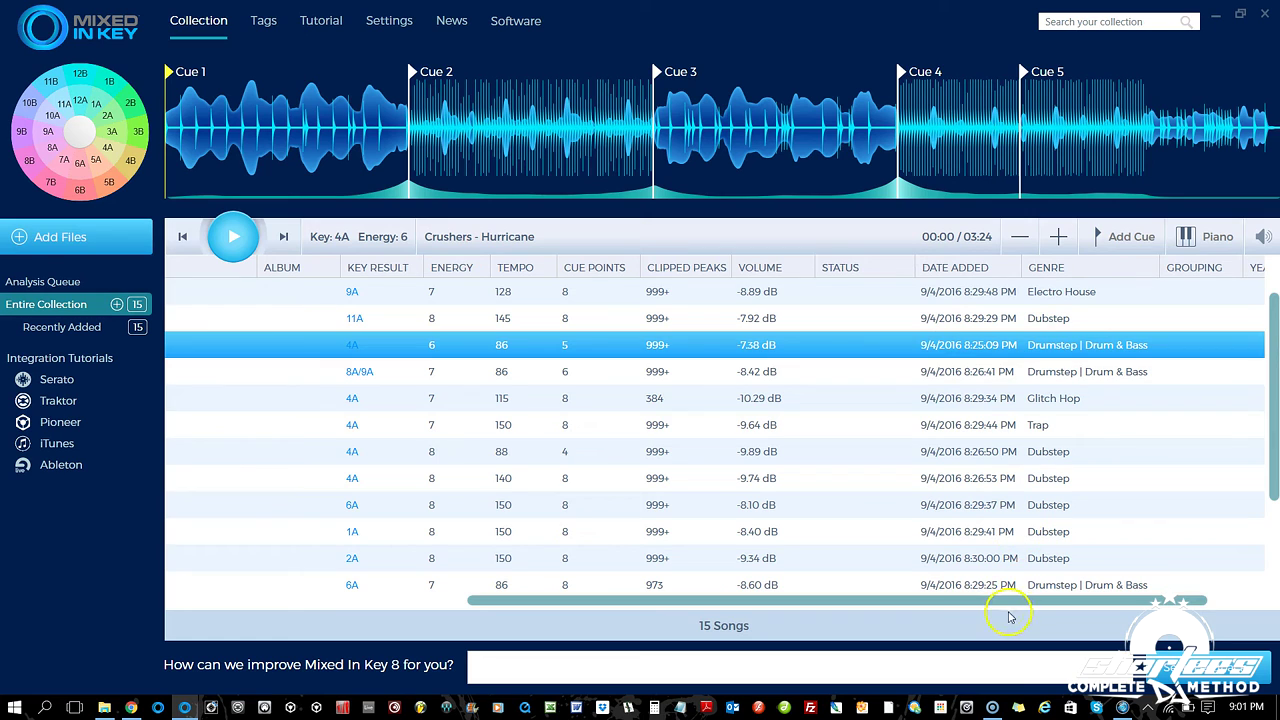
{"action": "left_click_drag", "start_coordinate": [998, 607], "coordinate": [1041, 607]}
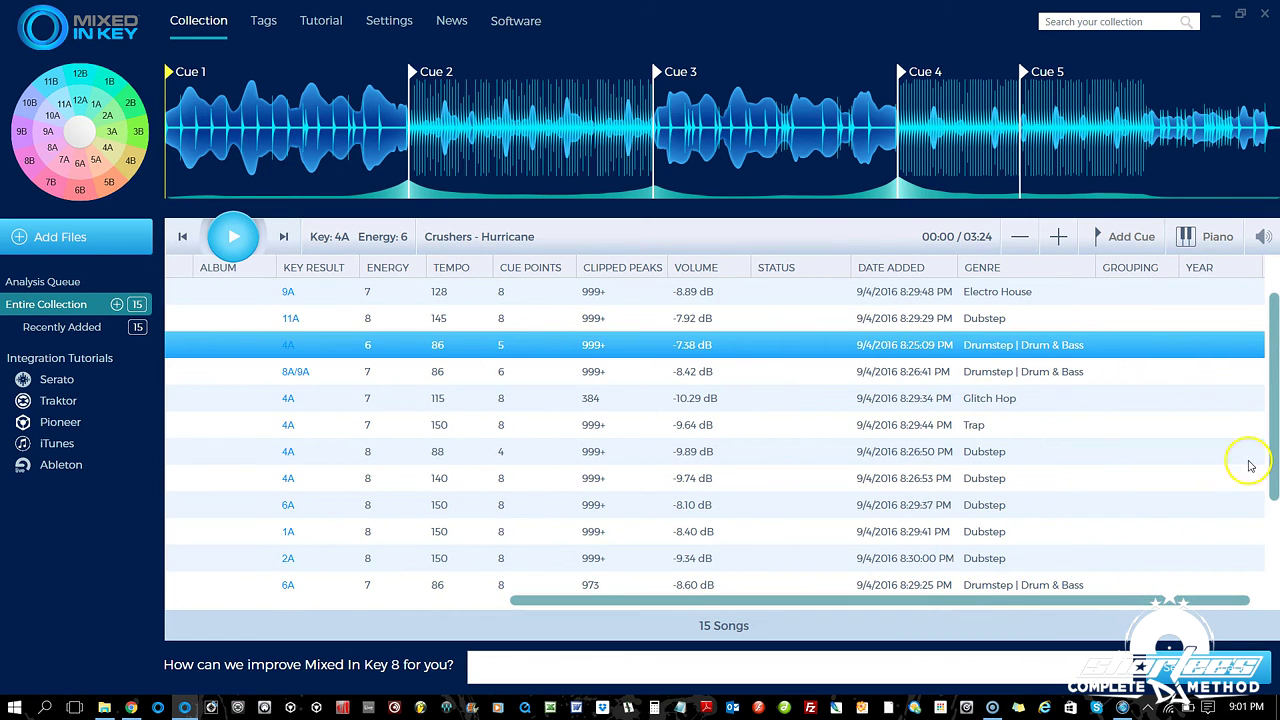
{"action": "scroll", "coordinate": [1275, 417], "scroll_direction": "down", "scroll_amount": 3}
{"action": "scroll", "coordinate": [1275, 417], "scroll_direction": "up", "scroll_amount": 3}
{"action": "left_click", "coordinate": [1096, 600]}
{"action": "left_click_drag", "start_coordinate": [1097, 607], "coordinate": [589, 609]}
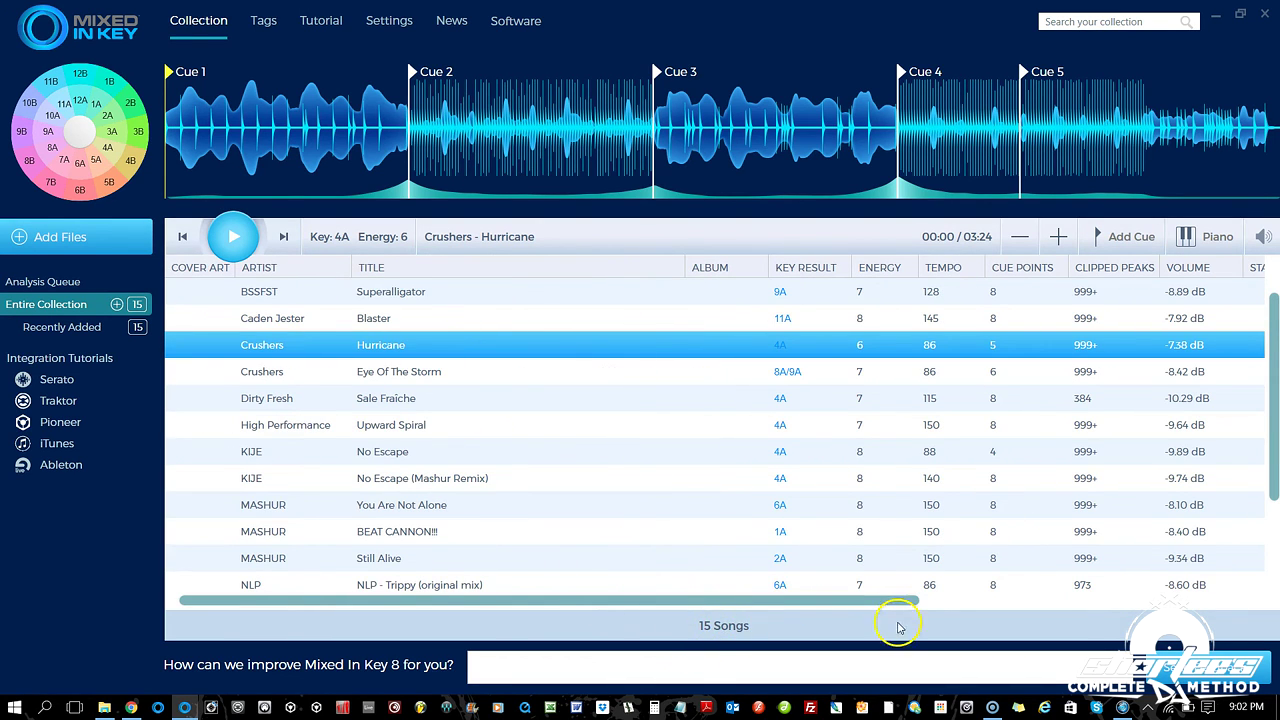
Step: Sort the song list by key result in ascending and descending order and review both orders
{"action": "left_click_drag", "start_coordinate": [1272, 395], "coordinate": [1274, 500]}
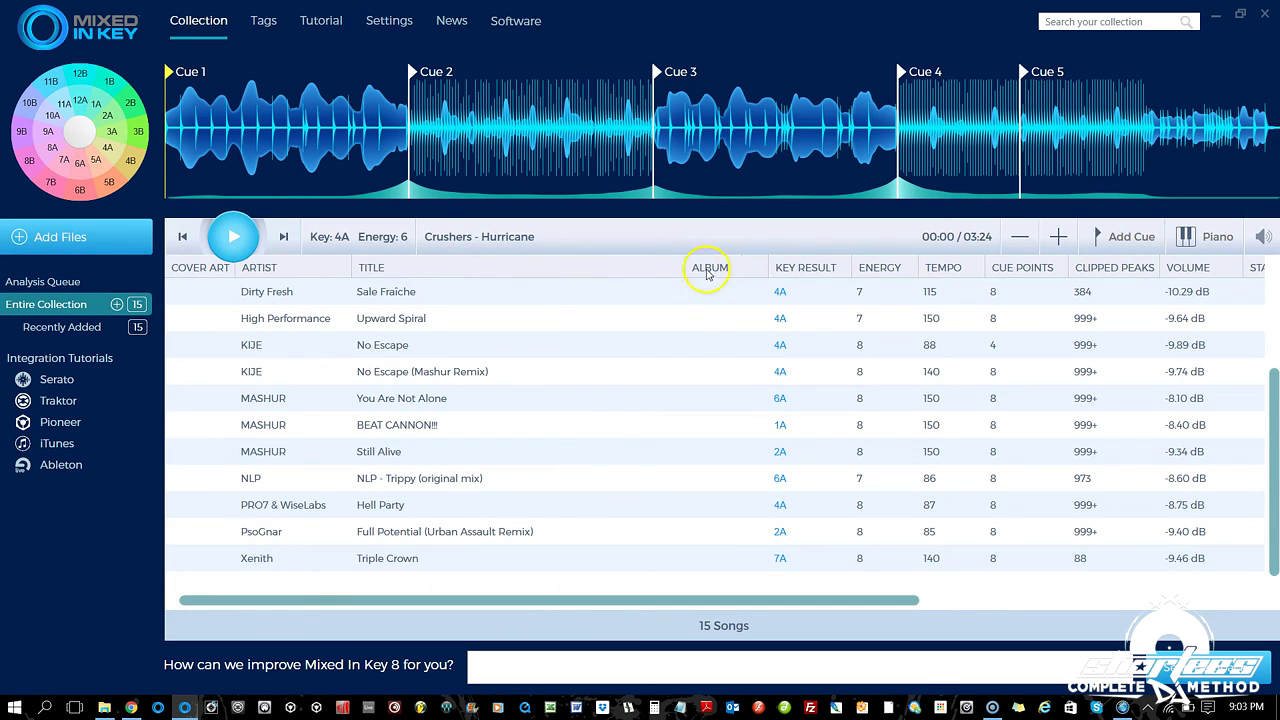
{"action": "left_click", "coordinate": [810, 268]}
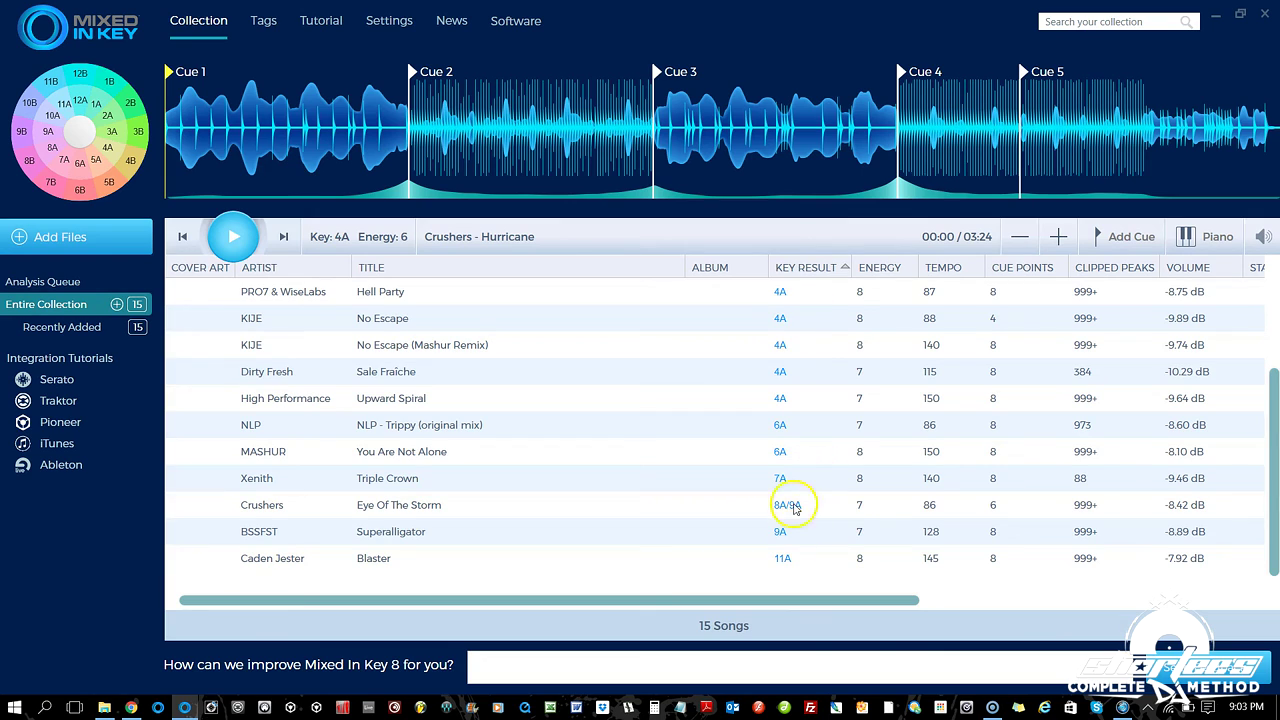
{"action": "left_click", "coordinate": [798, 268]}
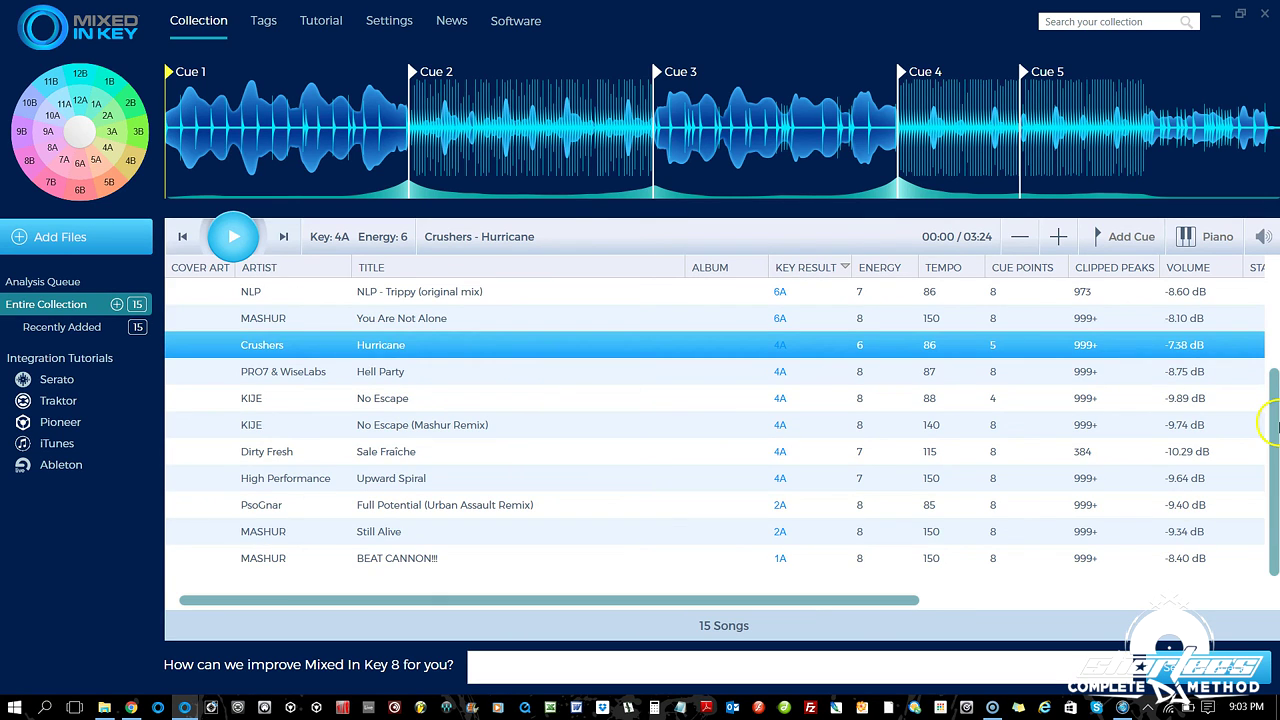
{"action": "scroll", "coordinate": [1262, 420], "scroll_direction": "up", "scroll_amount": 2}
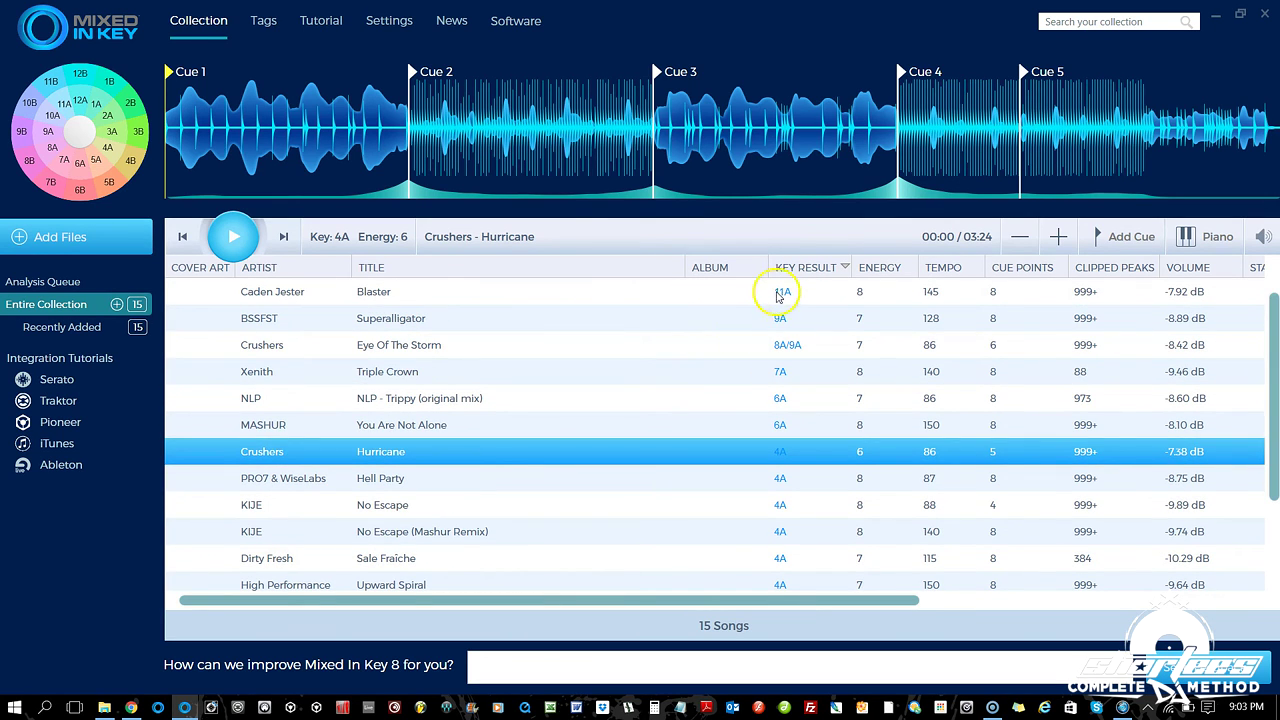
{"action": "scroll", "coordinate": [1275, 322], "scroll_direction": "down", "scroll_amount": 2}
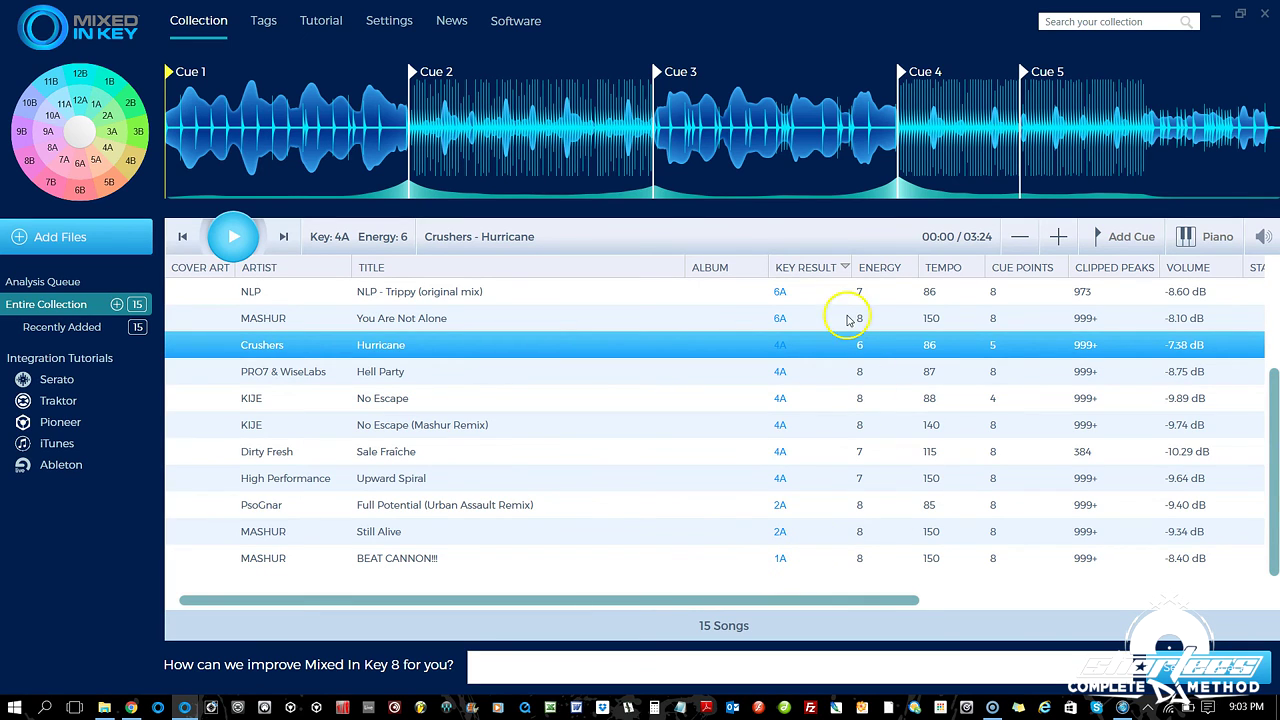
Step: Sort the song list by energy and finally by tempo, both in ascending order
{"action": "left_click", "coordinate": [872, 270]}
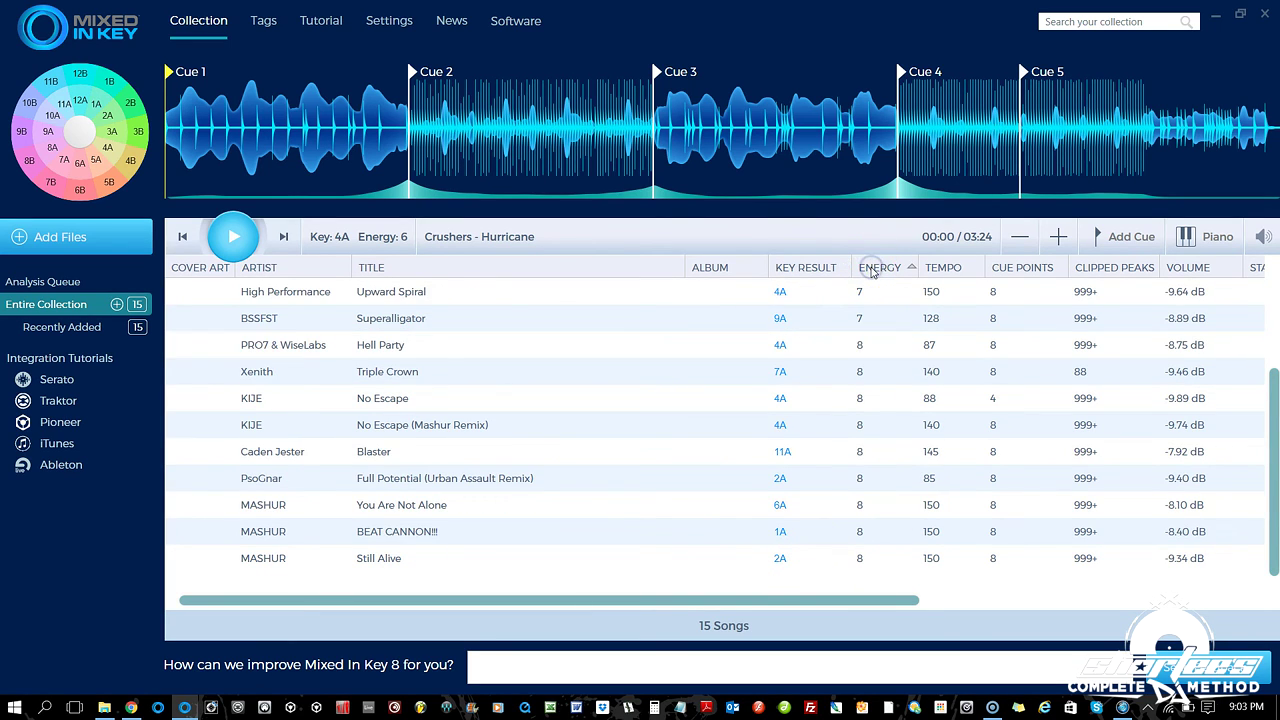
{"action": "left_click", "coordinate": [948, 270]}
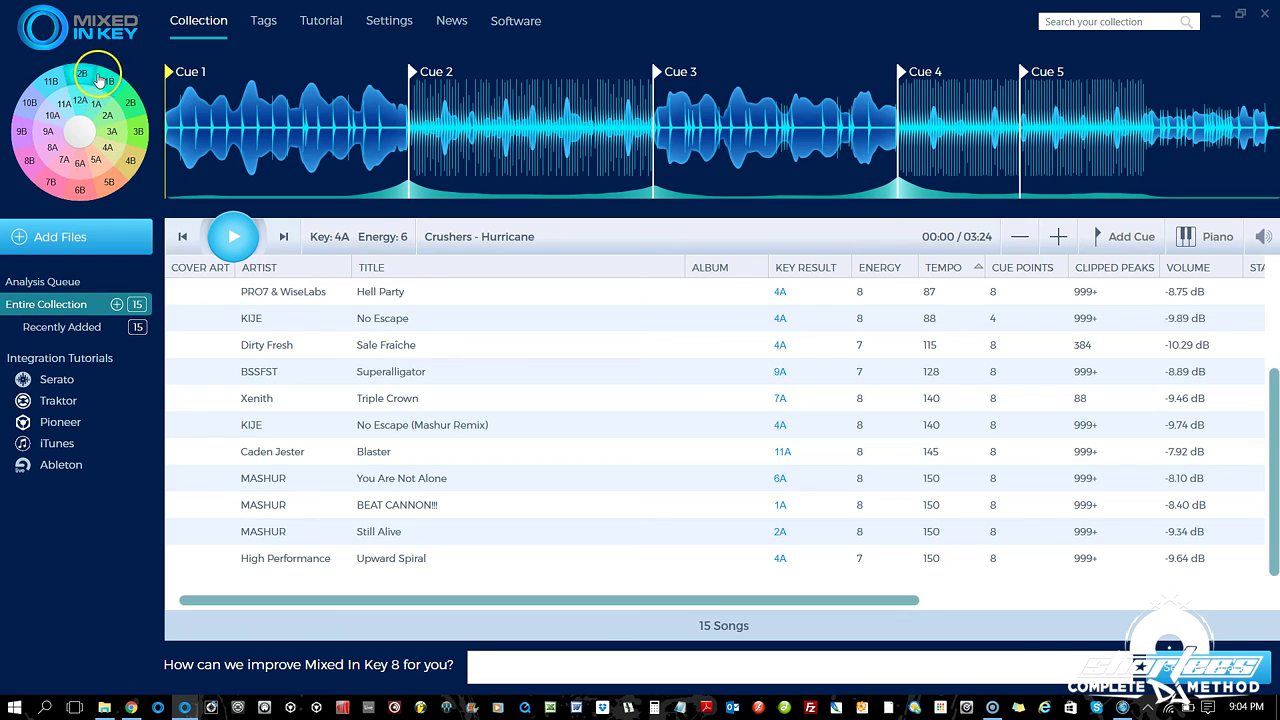
Step: Filter the collection by key 4A and by key 8A on the key wheel, clearing each filter again
{"action": "left_click", "coordinate": [109, 150]}
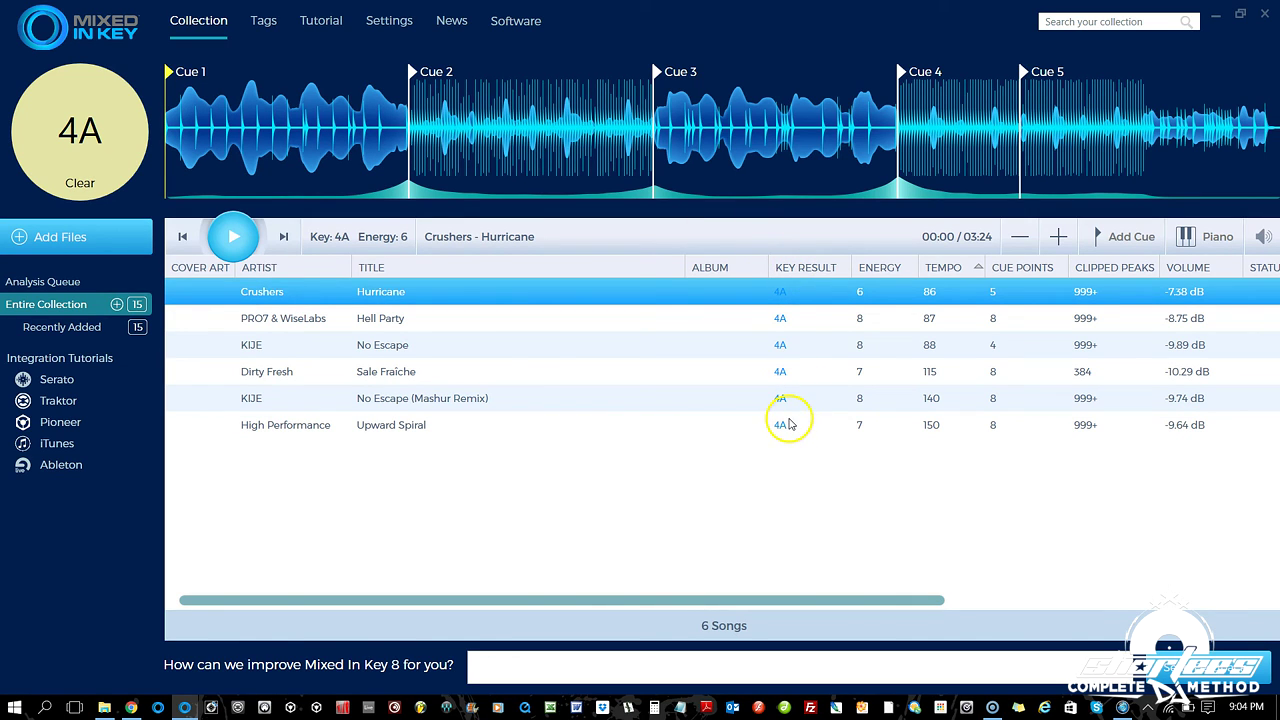
{"action": "left_click", "coordinate": [80, 185]}
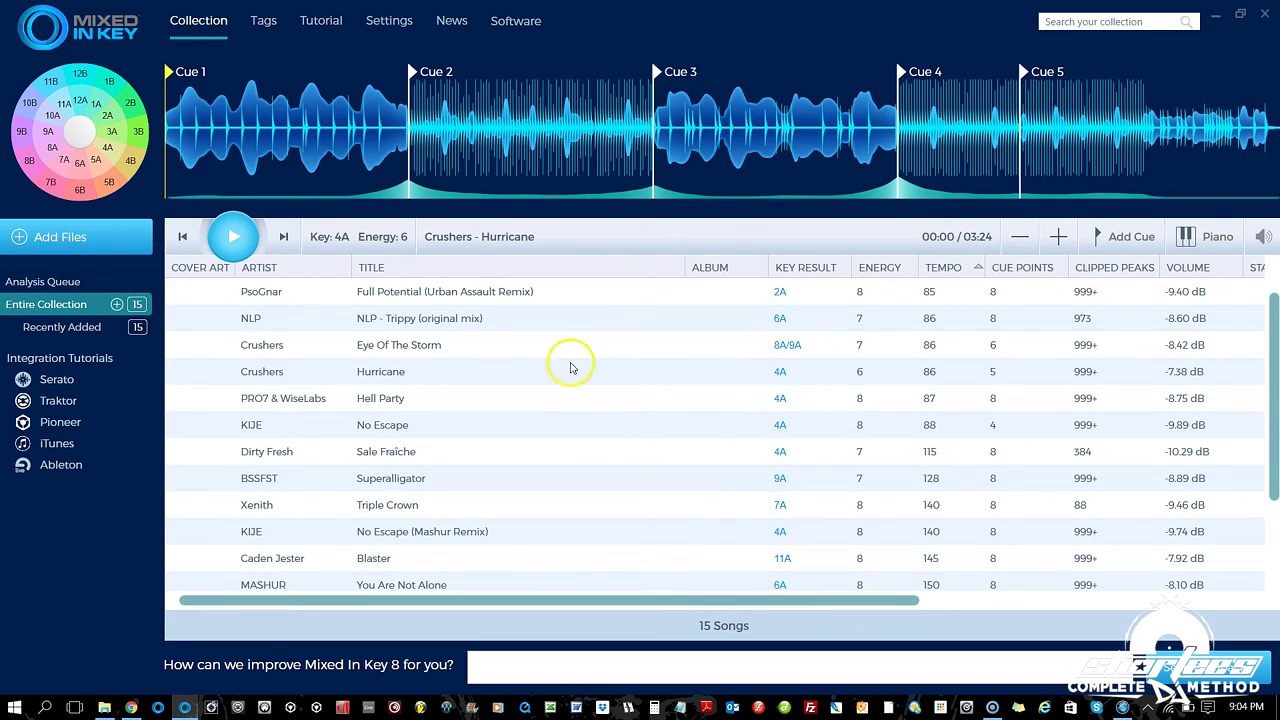
{"action": "left_click", "coordinate": [53, 150]}
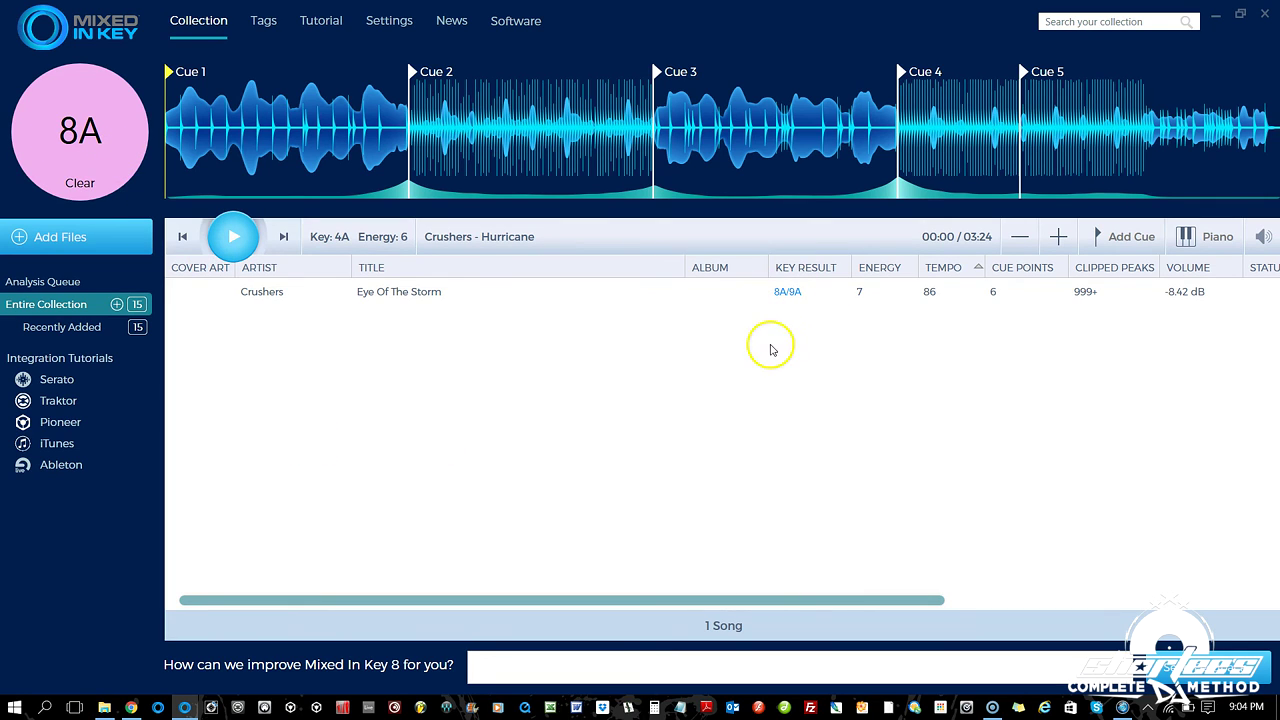
{"action": "mouse_move", "coordinate": [781, 300]}
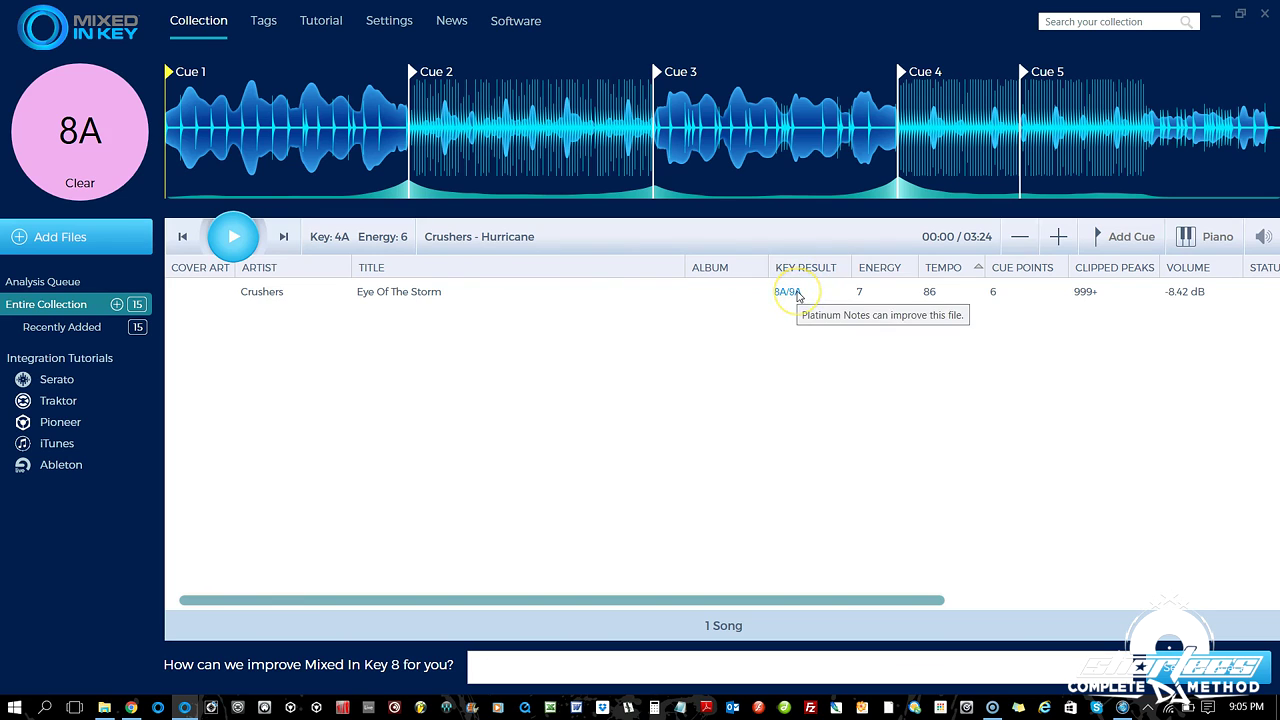
{"action": "left_click", "coordinate": [785, 293]}
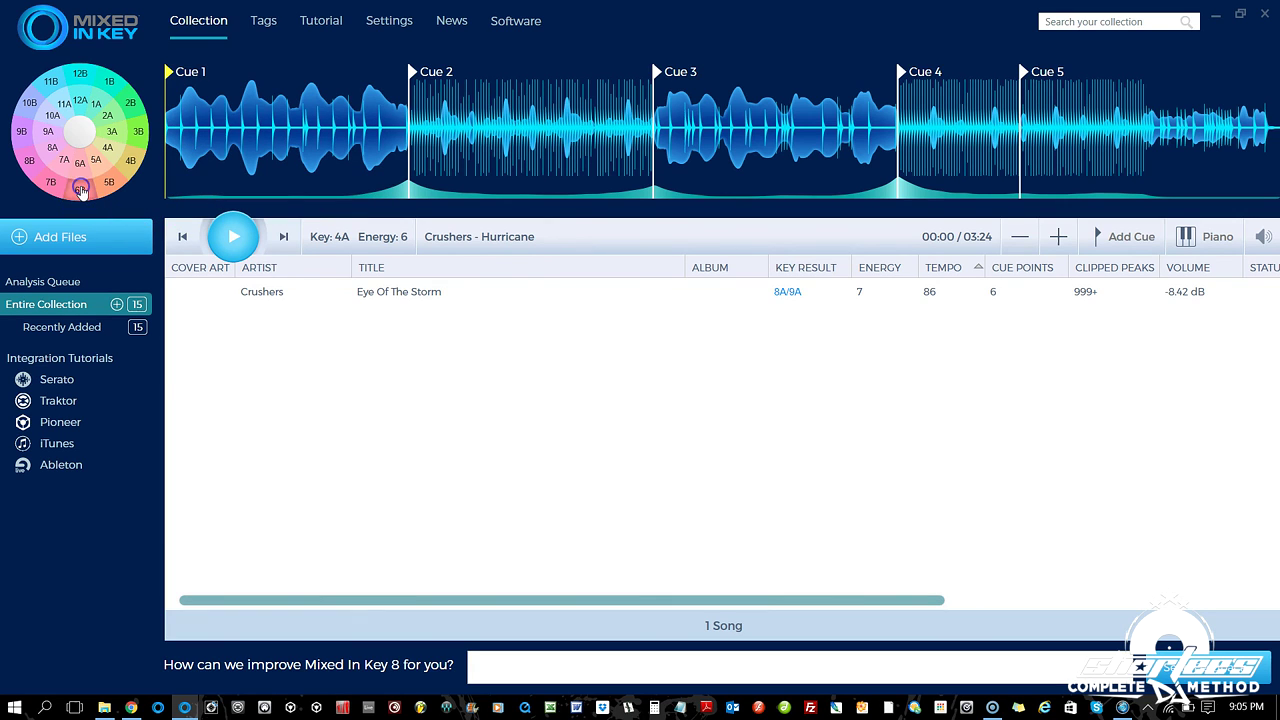
{"action": "left_click", "coordinate": [81, 192]}
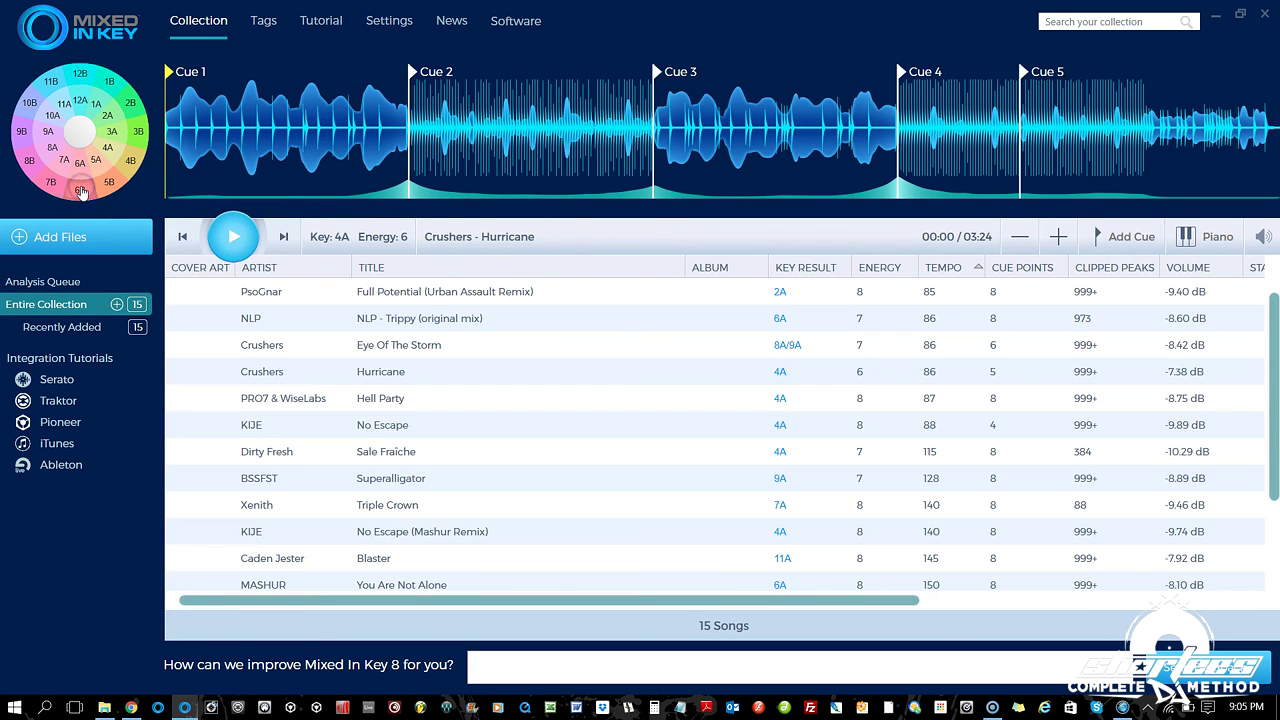
Step: Search the collection for "Mashu" and clear the search to list all songs again
{"action": "left_click", "coordinate": [1096, 20]}
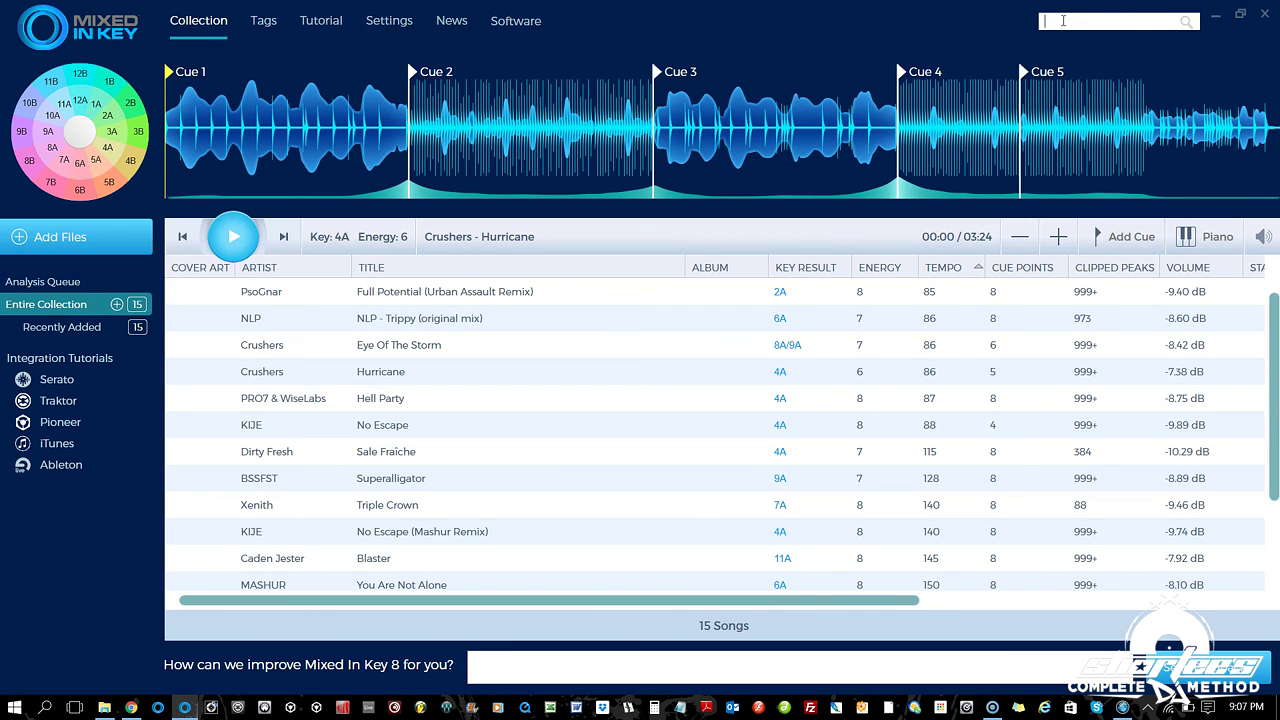
{"action": "type", "text": "Mashu"}
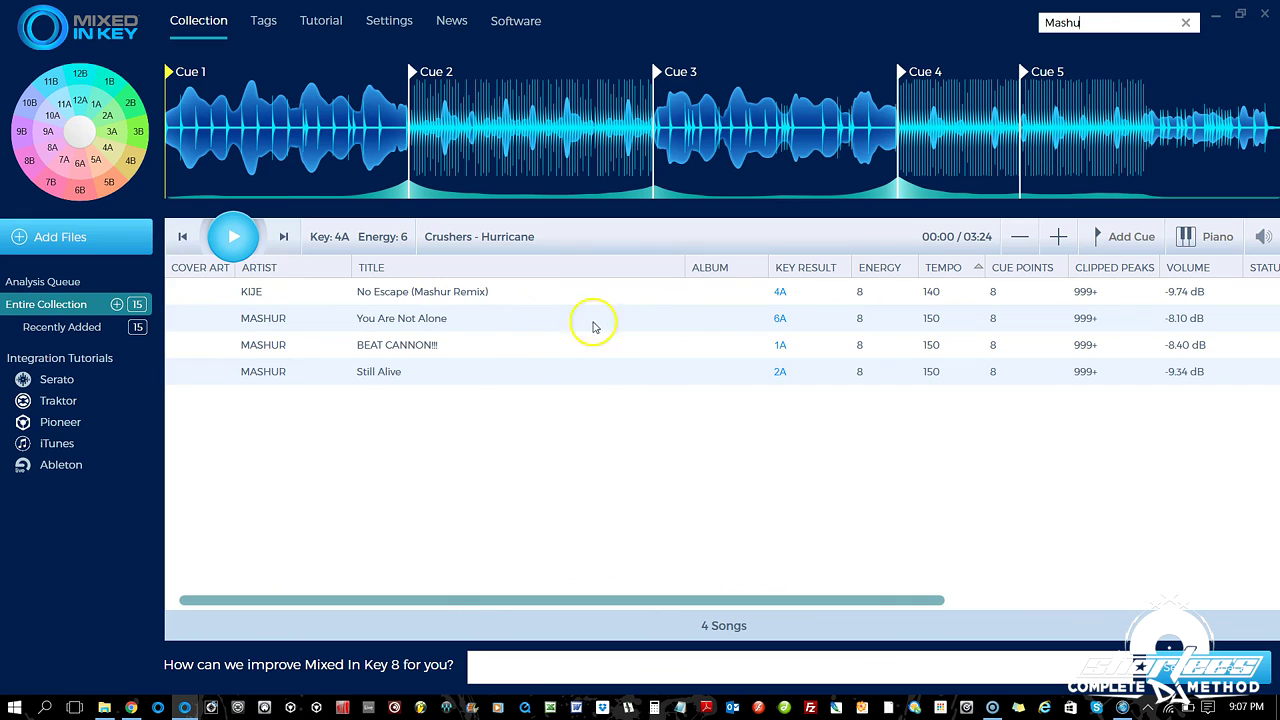
{"action": "left_click", "coordinate": [1185, 22]}
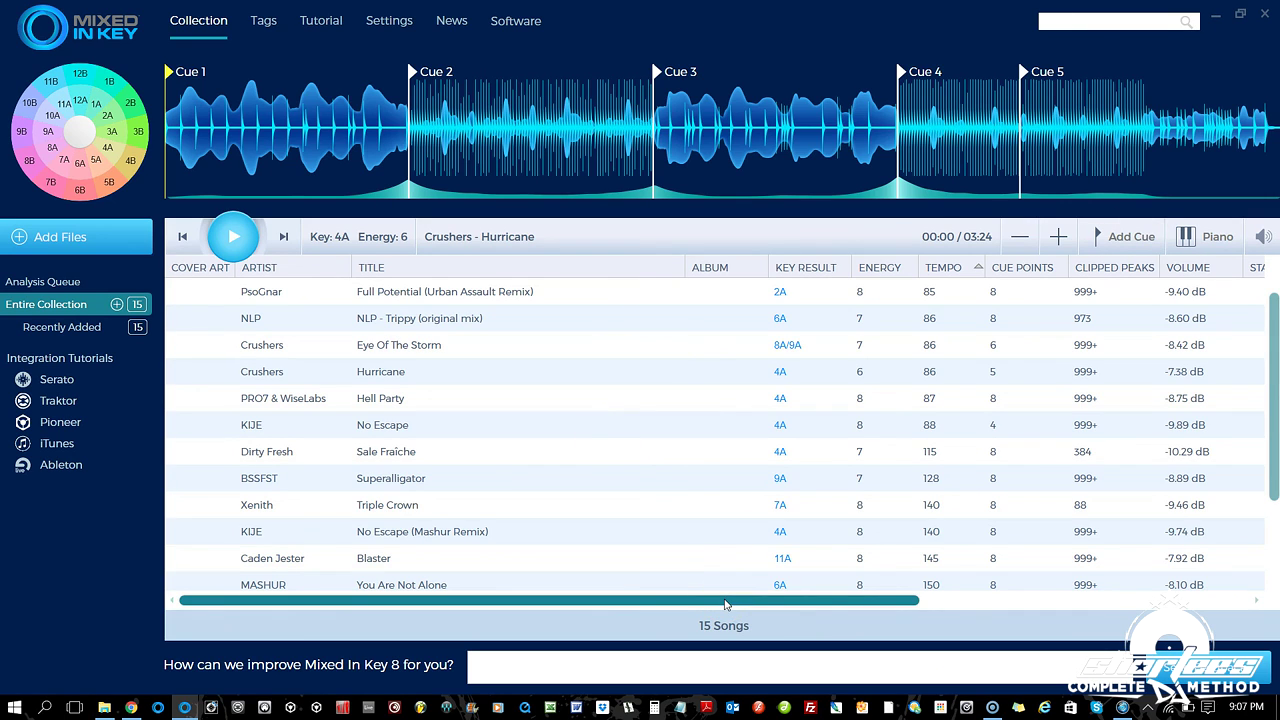
Step: Bring up the available song actions for Eye Of The Storm
{"action": "right_click", "coordinate": [388, 347]}
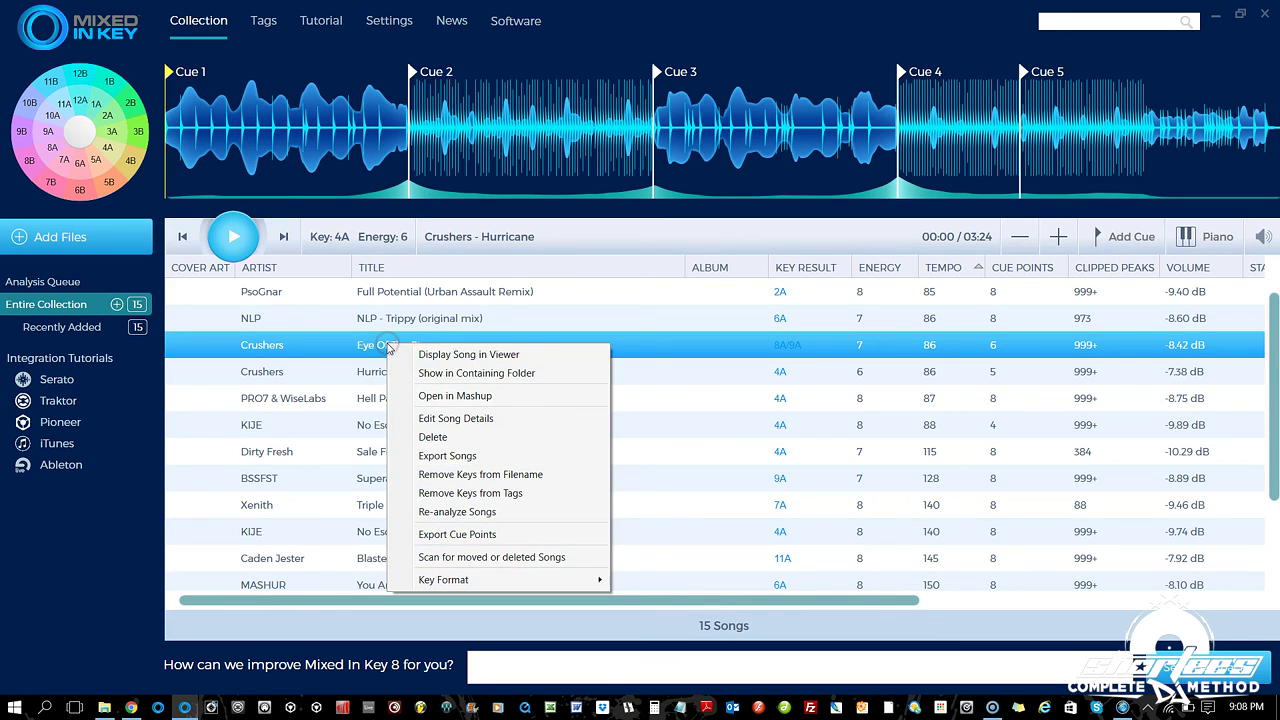